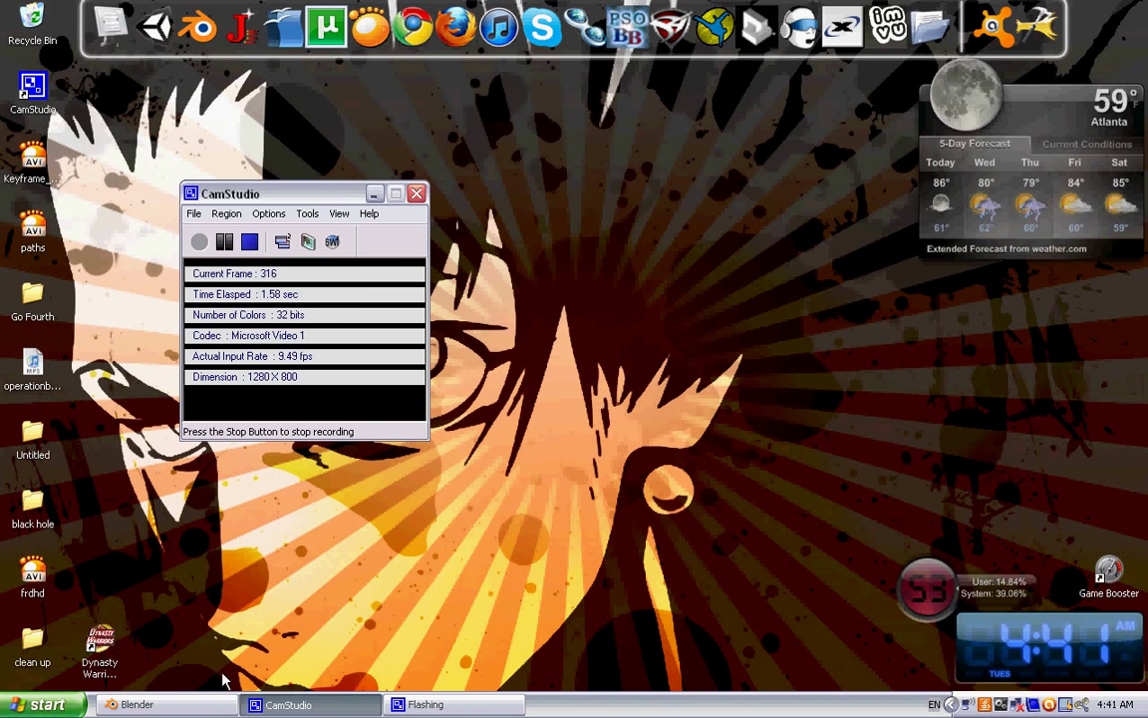
Switch to Blender and delete the default cube from the scene.
click(185, 704)
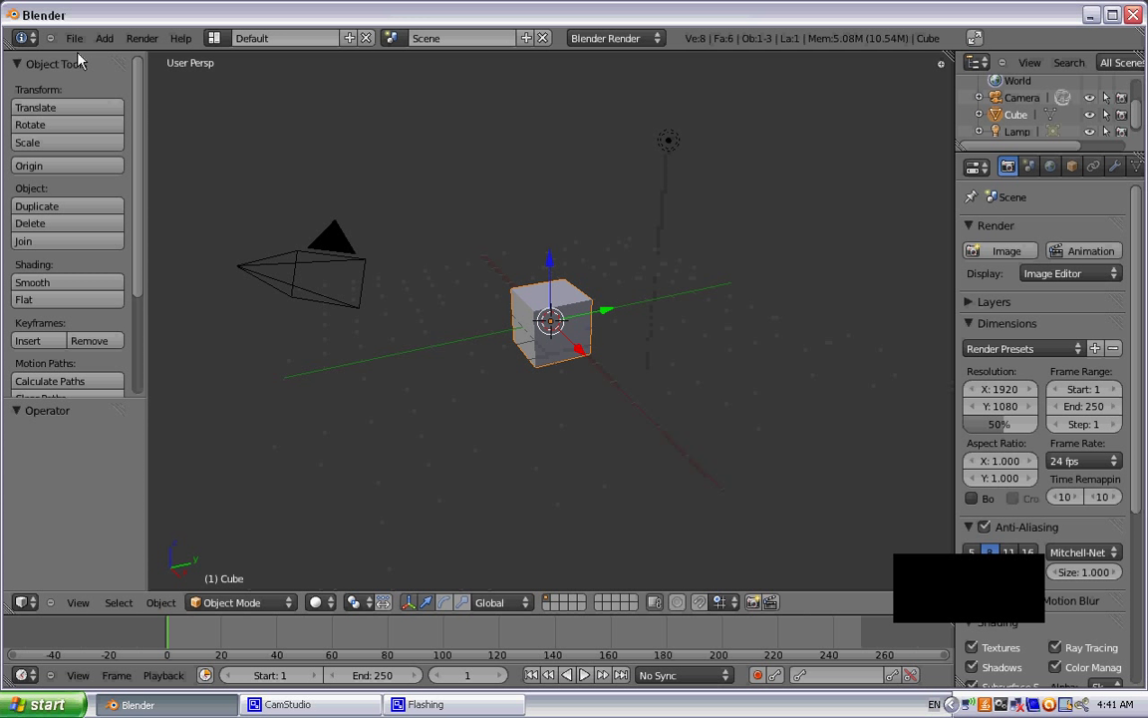
key(x)
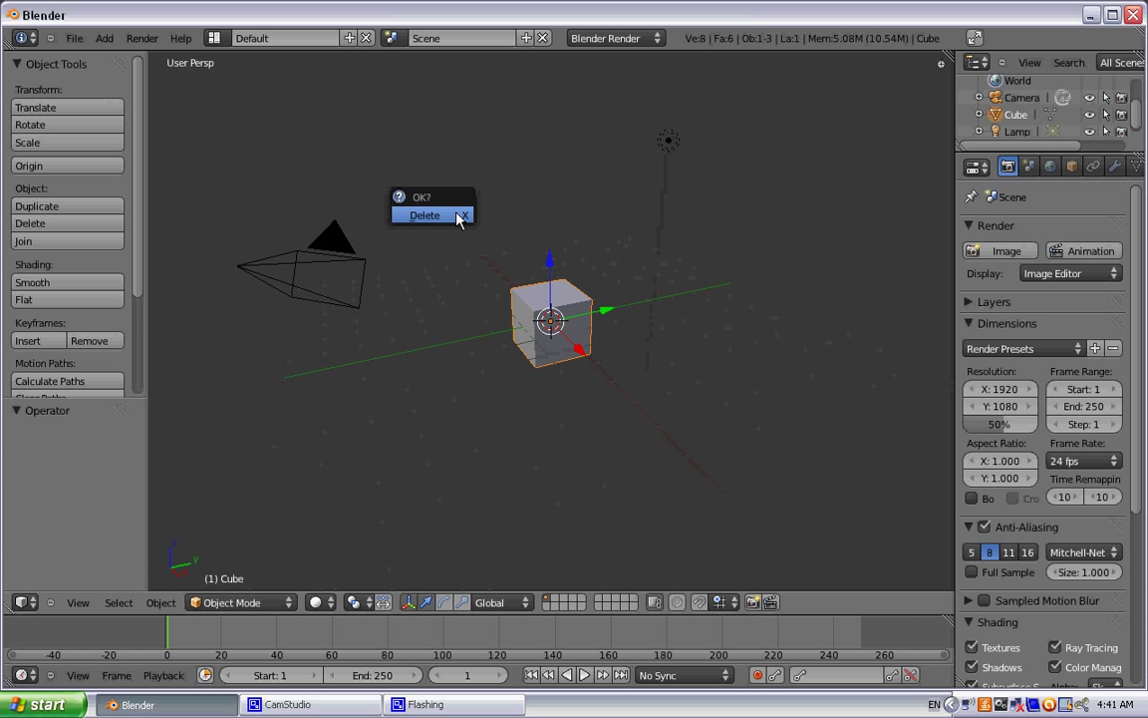
click(458, 217)
Add a mesh plane at the origin and scale it up uniformly by about 2.64.
click(104, 40)
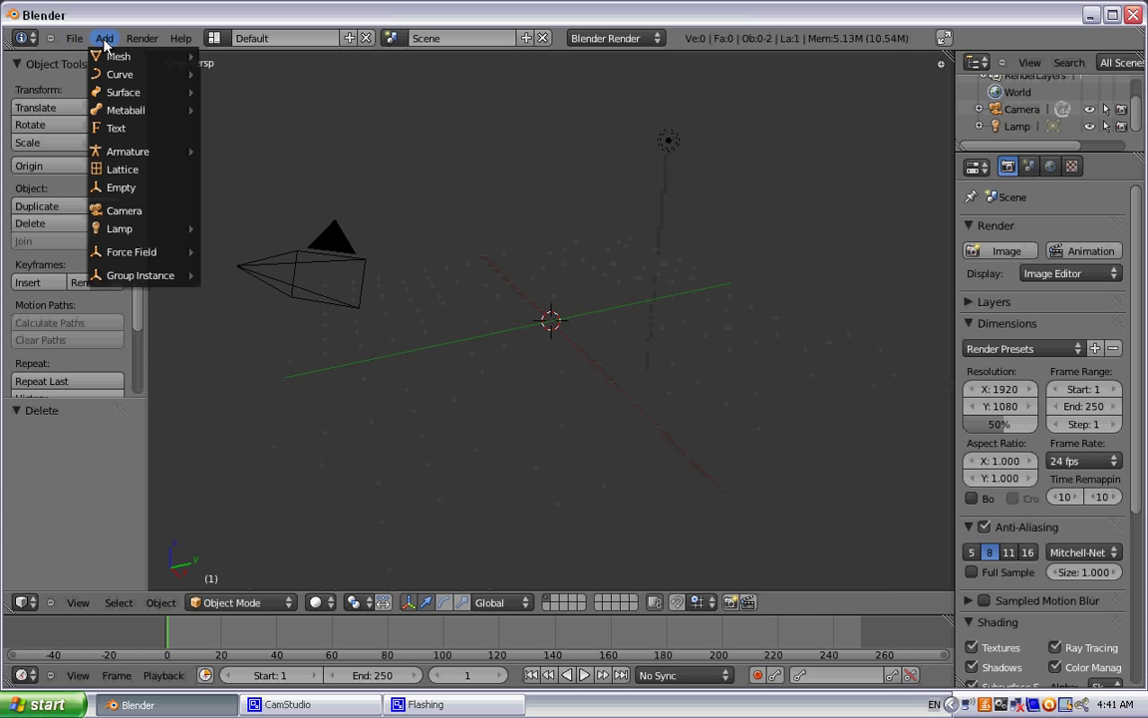
mouse_move(118, 56)
click(214, 56)
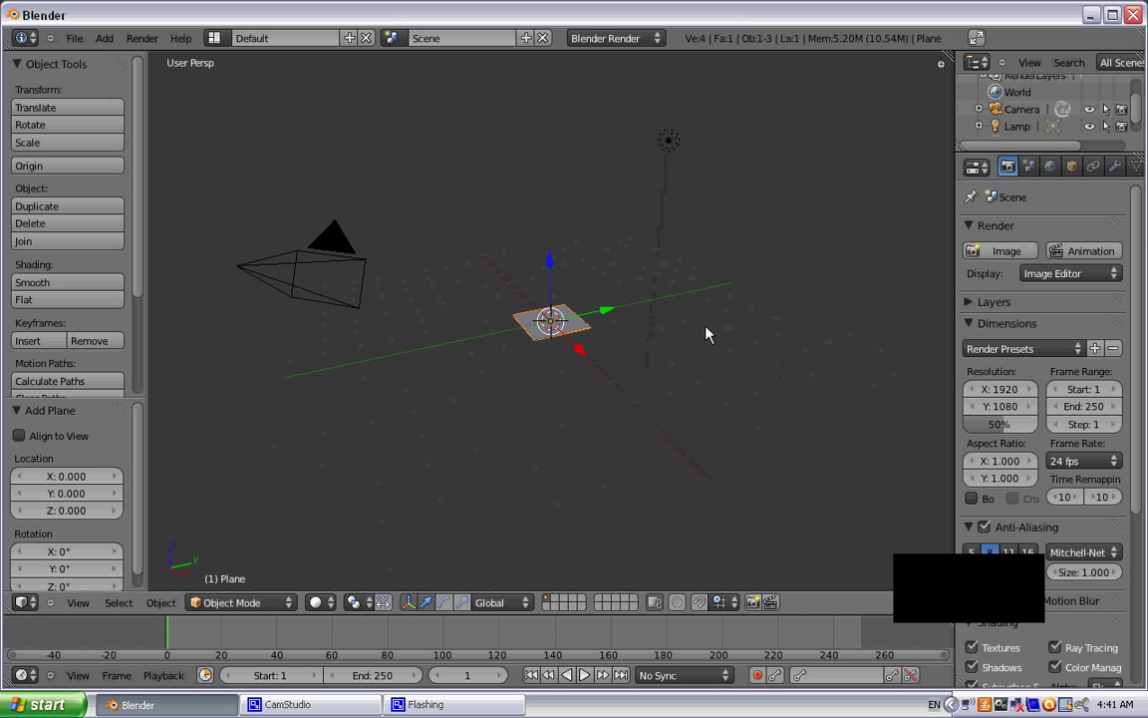
key(s)
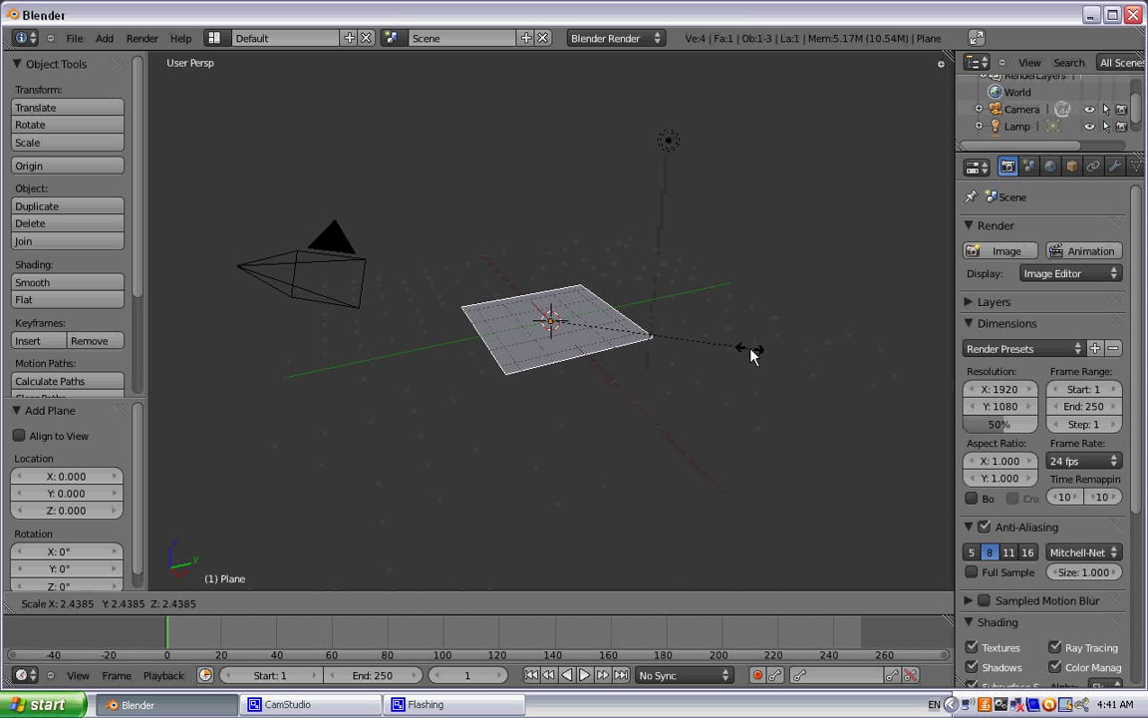
click(765, 353)
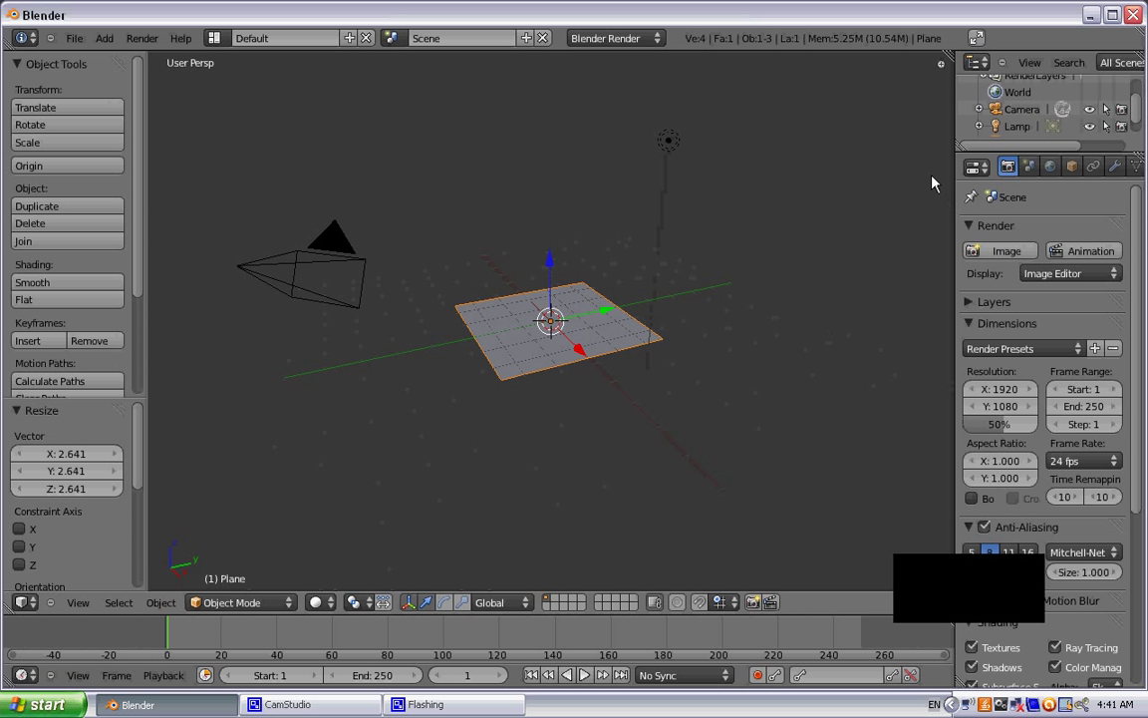
Widen the properties area and add a particle system of type Hair with Advanced options enabled to the plane.
drag(955, 193, 862, 201)
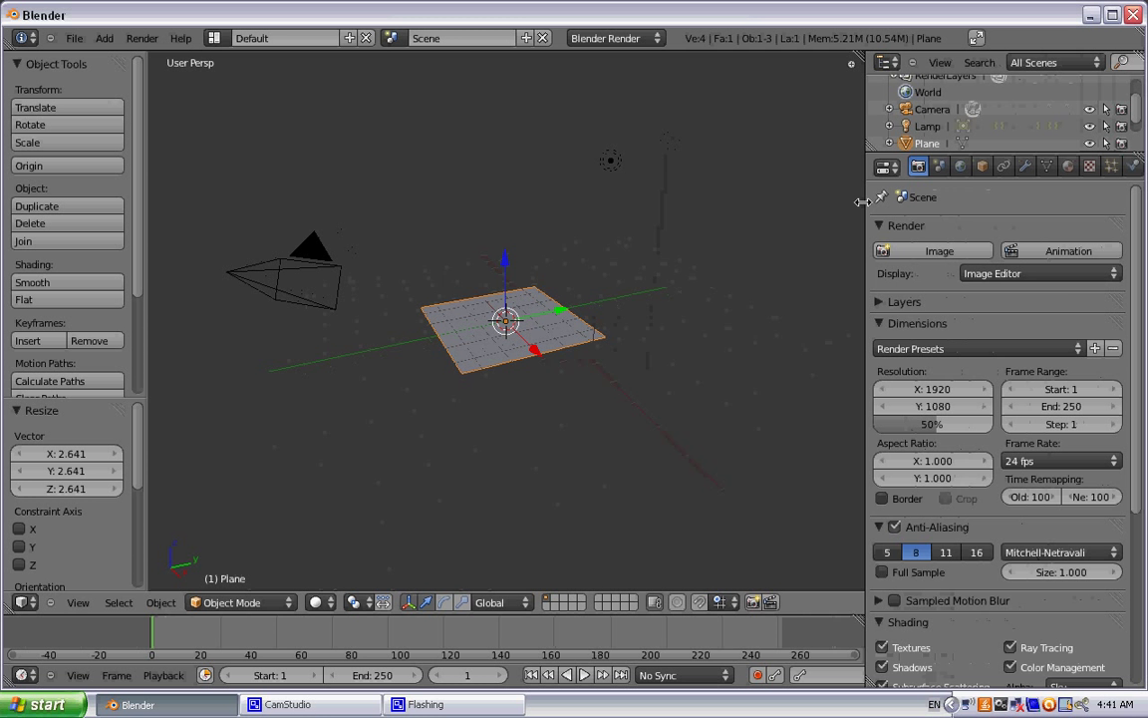
click(1108, 166)
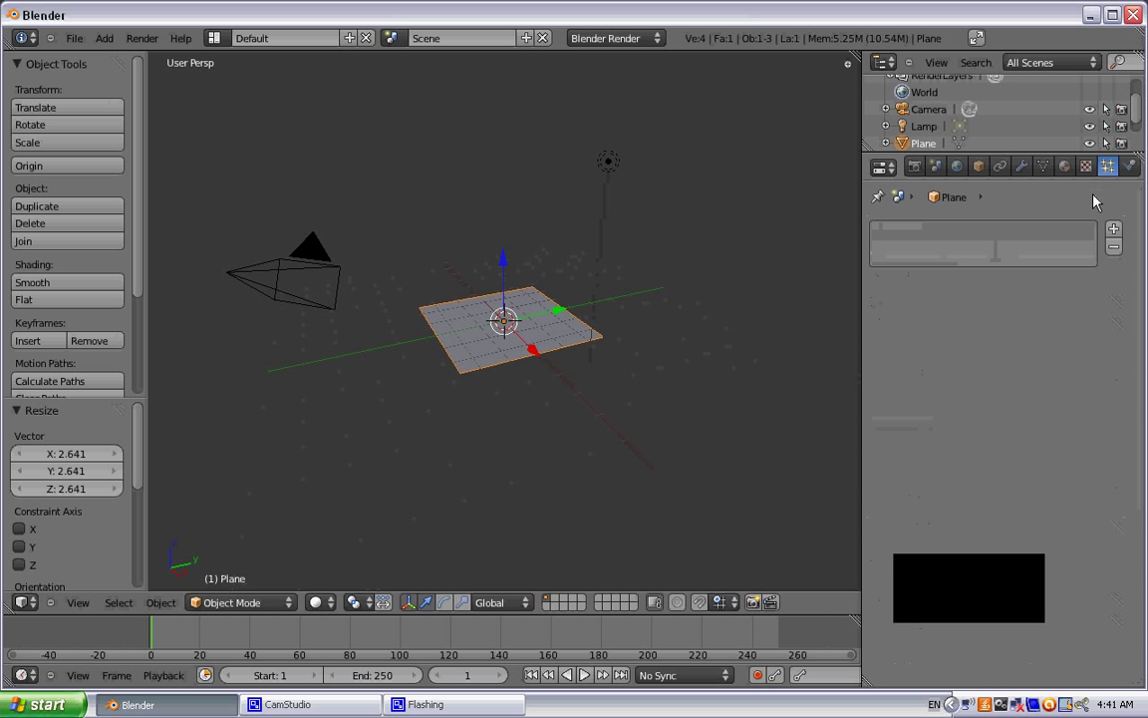
click(1114, 228)
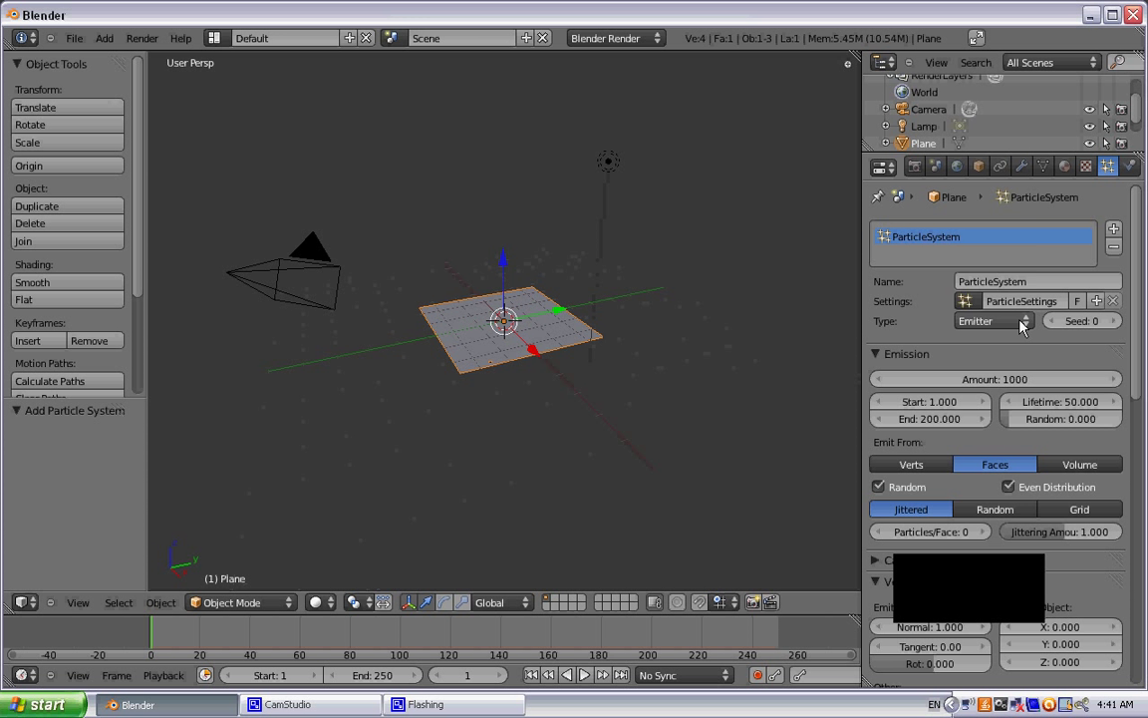
click(971, 319)
click(969, 284)
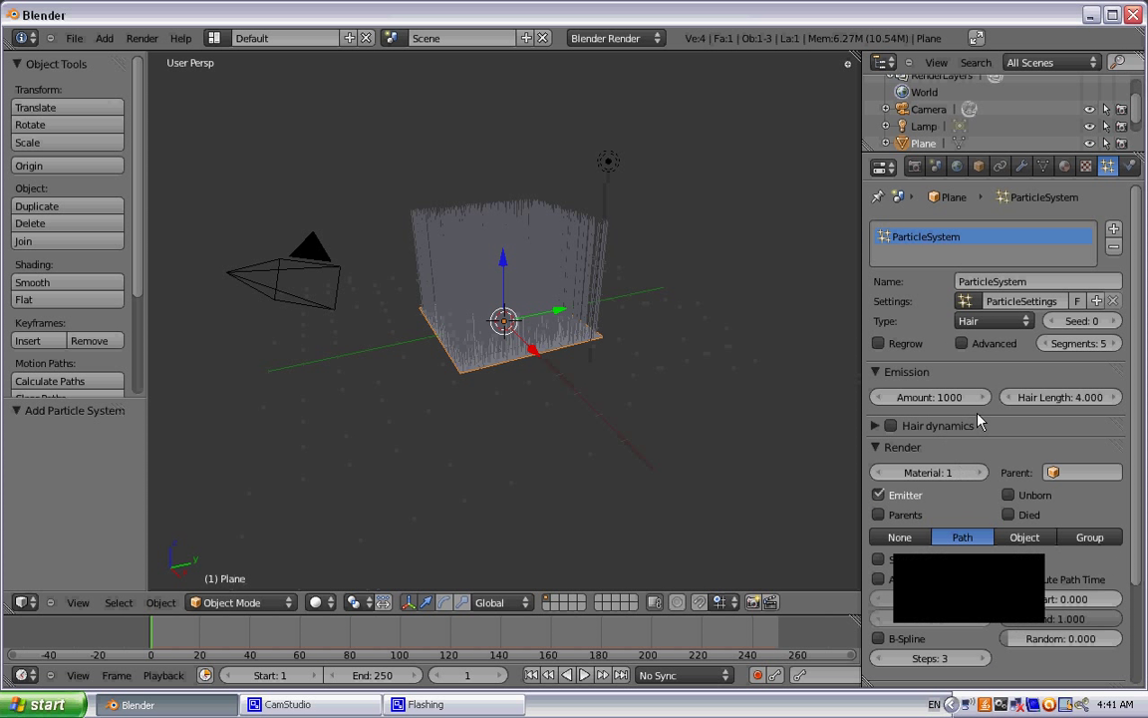
click(963, 348)
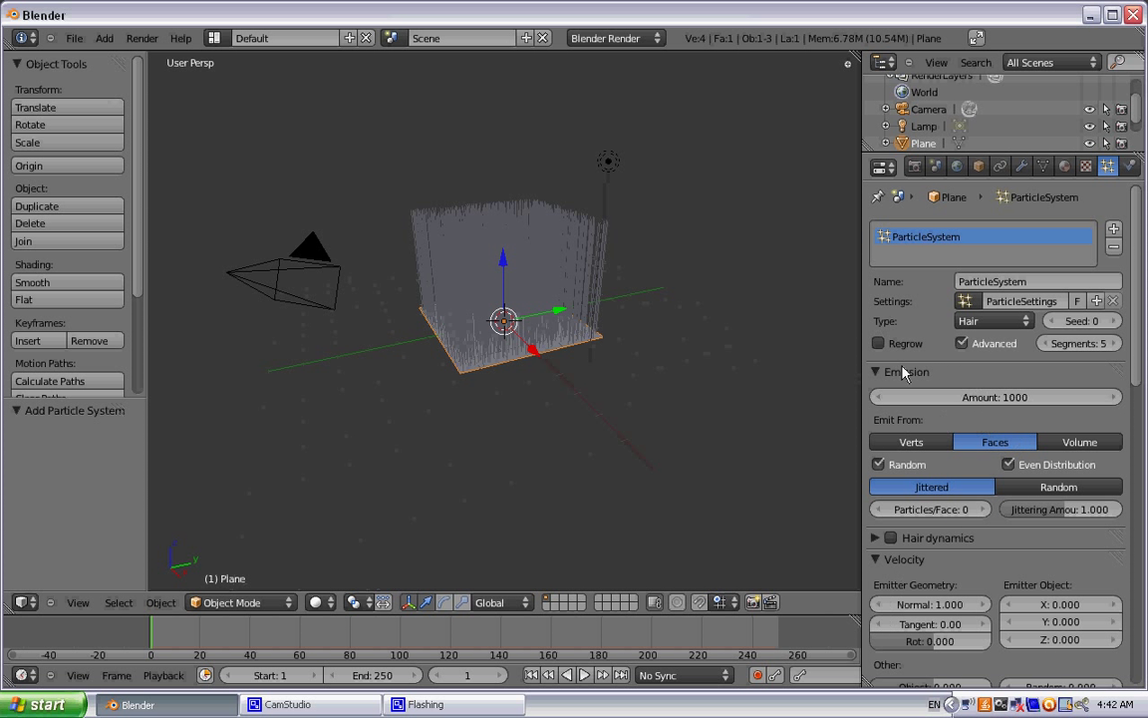
Shorten the hair by setting the Normal emitter velocity to 0.060.
scroll(902, 429, down, 2)
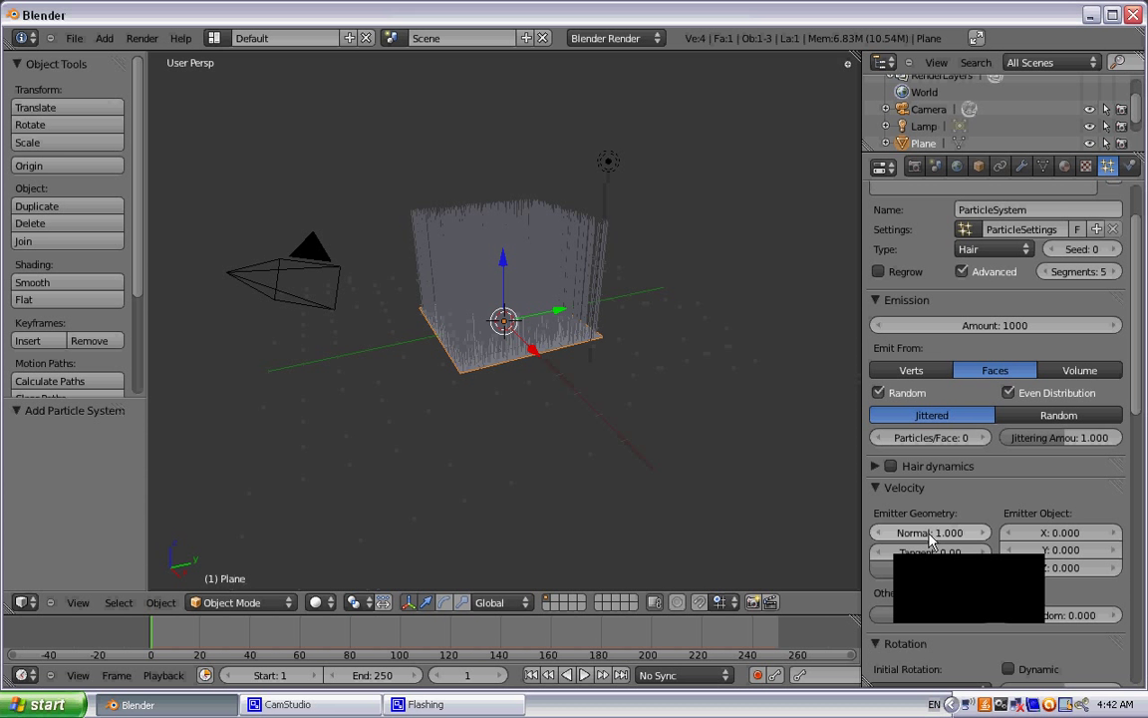
drag(937, 540, 865, 533)
scroll(618, 474, up, 5)
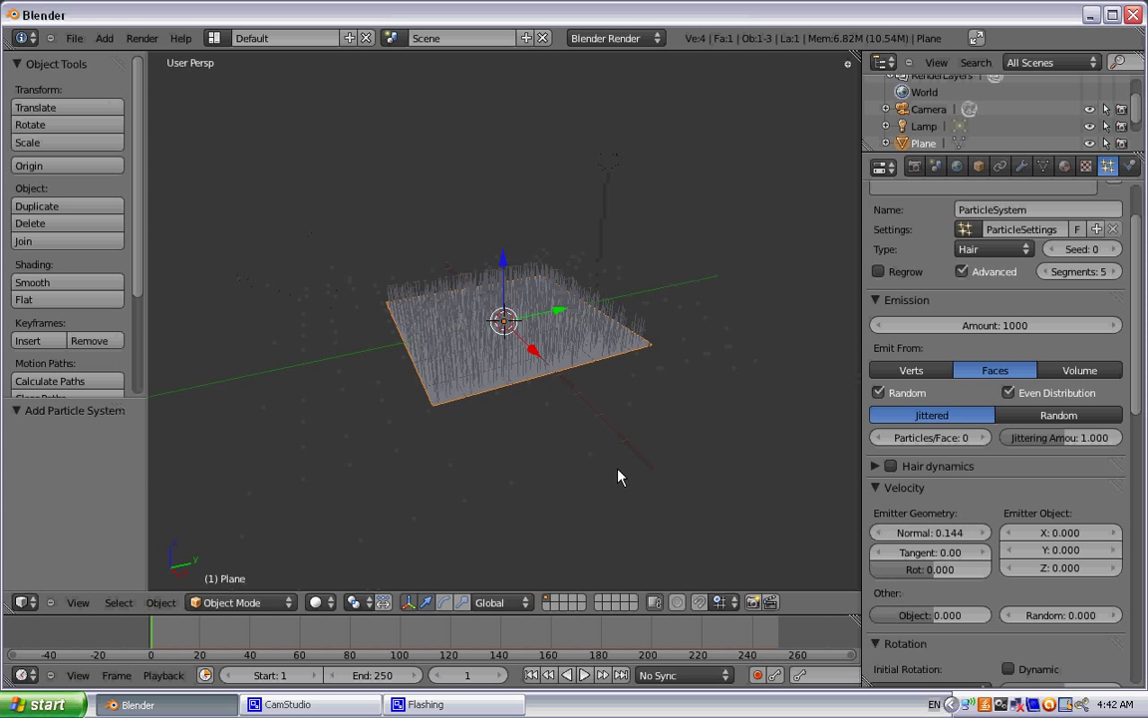
middle_drag(610, 468, 615, 433)
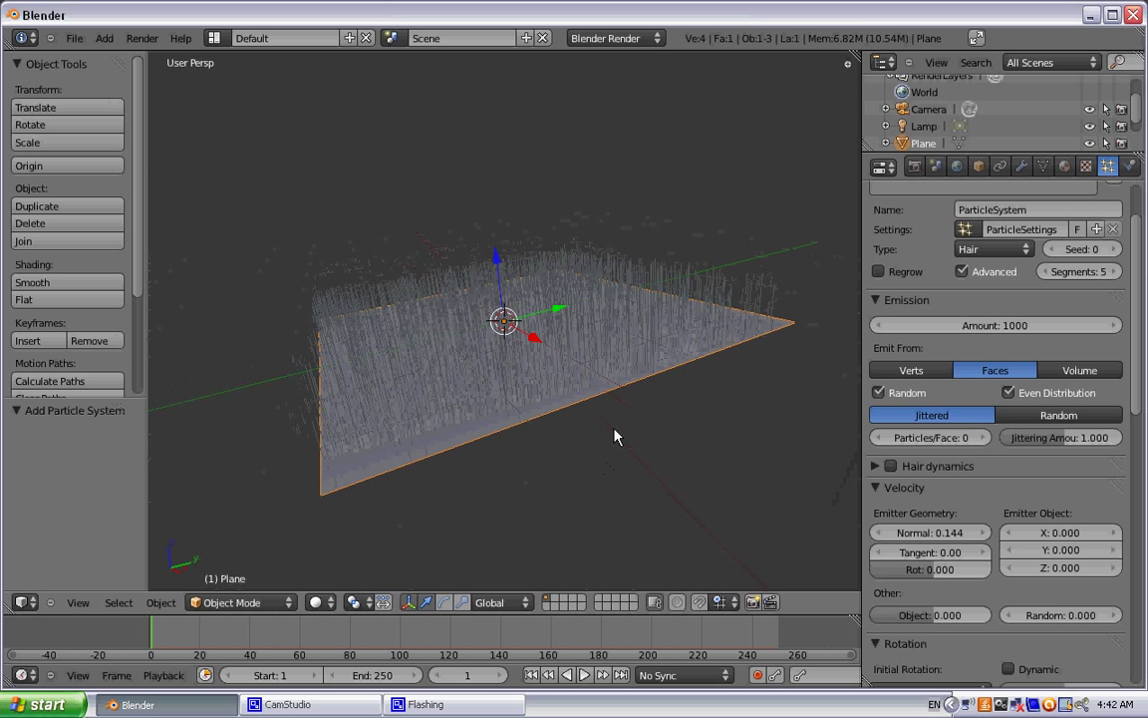
drag(922, 532, 905, 540)
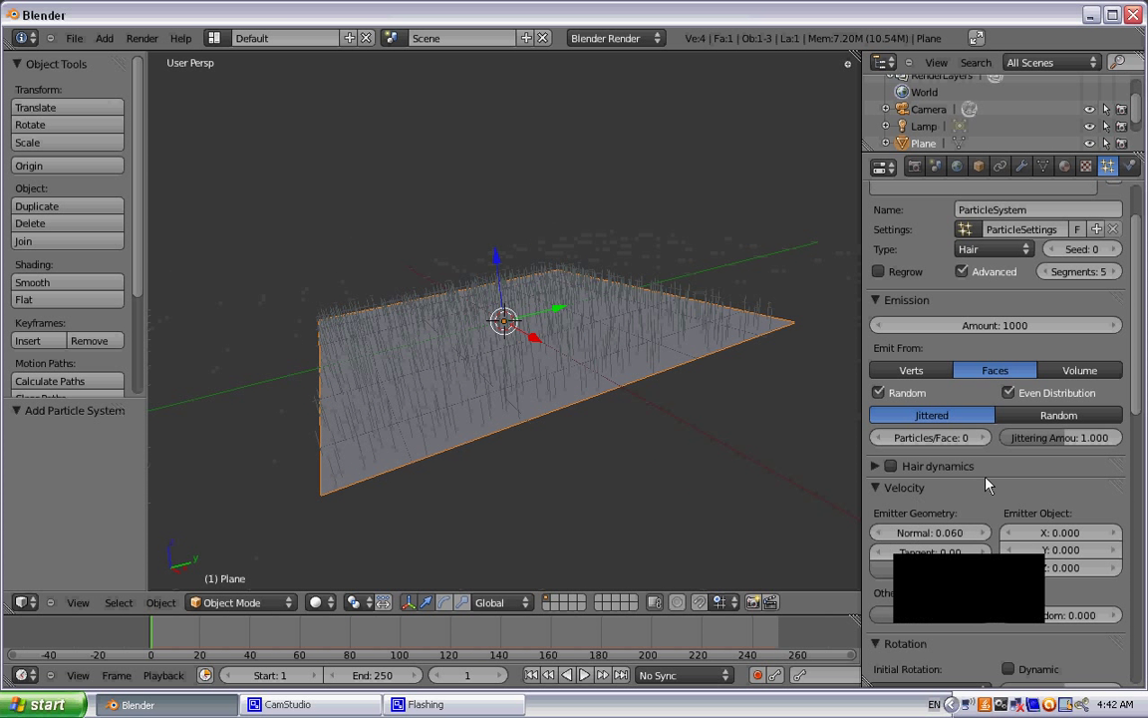
Set the hair's Random velocity to 0.022 so the strands lean in varied directions.
scroll(987, 484, down, 2)
scroll(986, 484, down, 2)
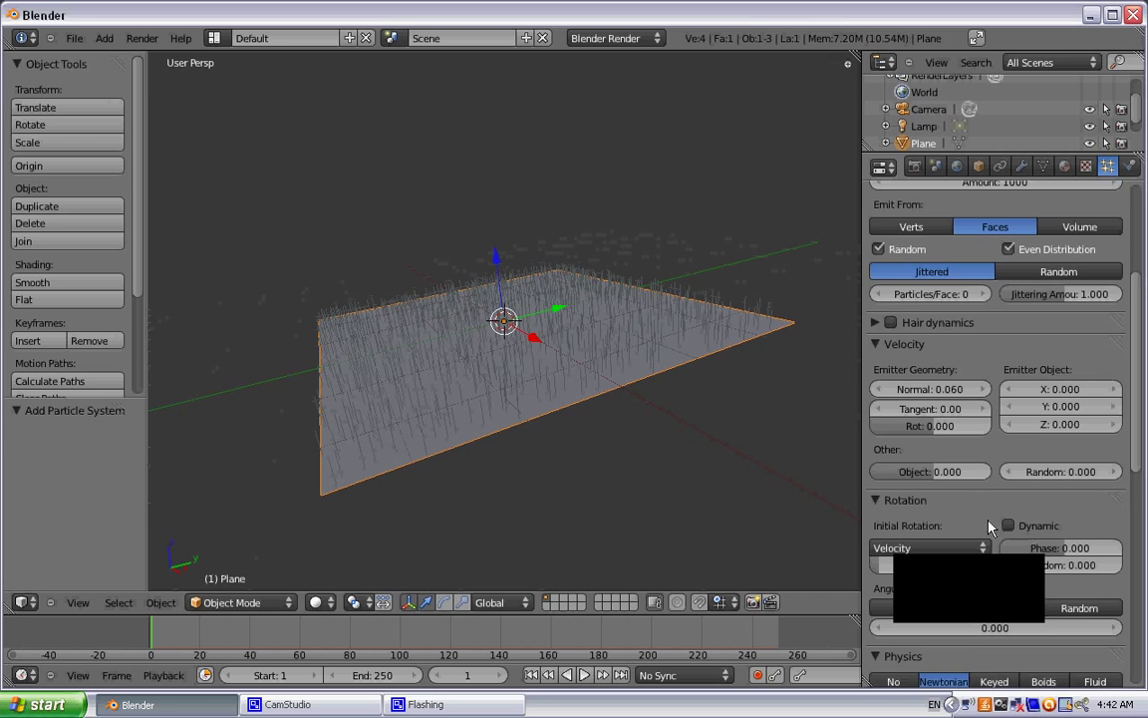
scroll(988, 455, down, 1)
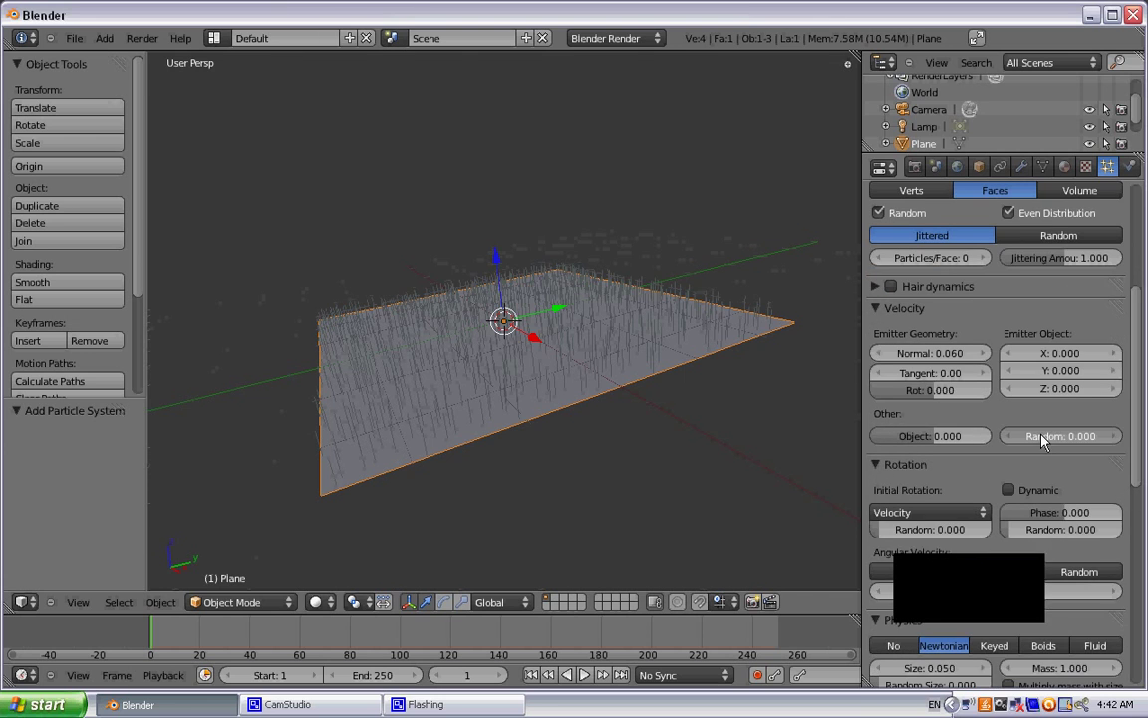
drag(1046, 441, 998, 437)
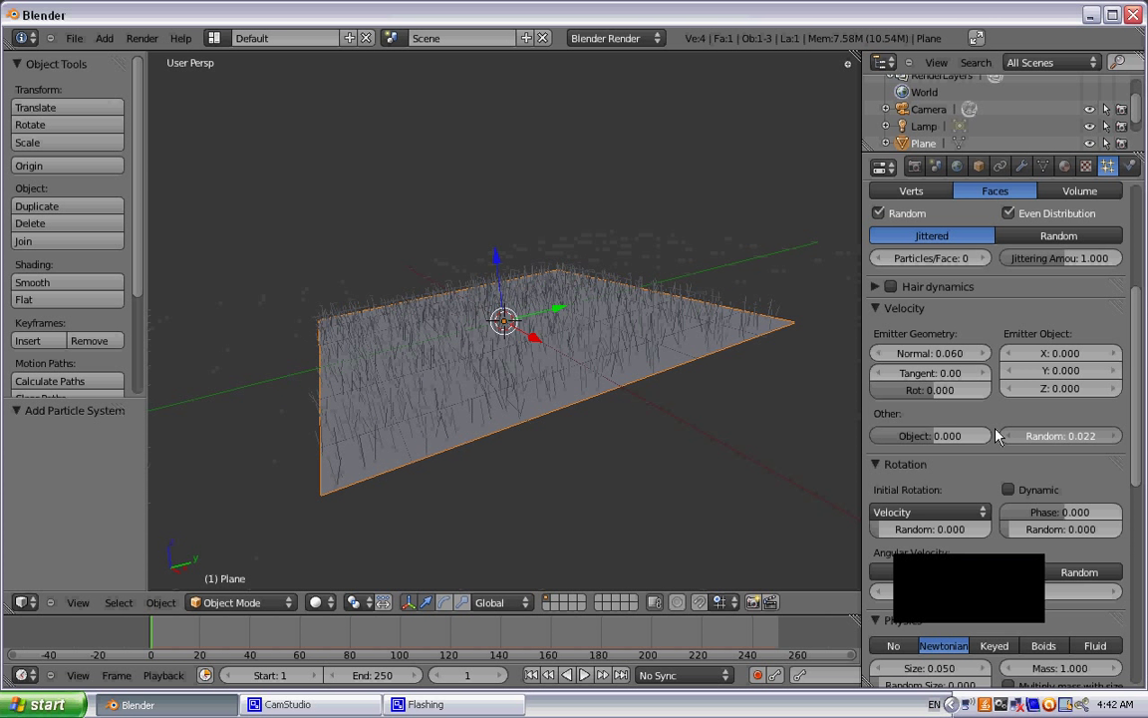
Set the Brownian force in the hair's physics settings to 0.037 to bend the strands.
scroll(897, 428, down, 2)
scroll(897, 429, down, 3)
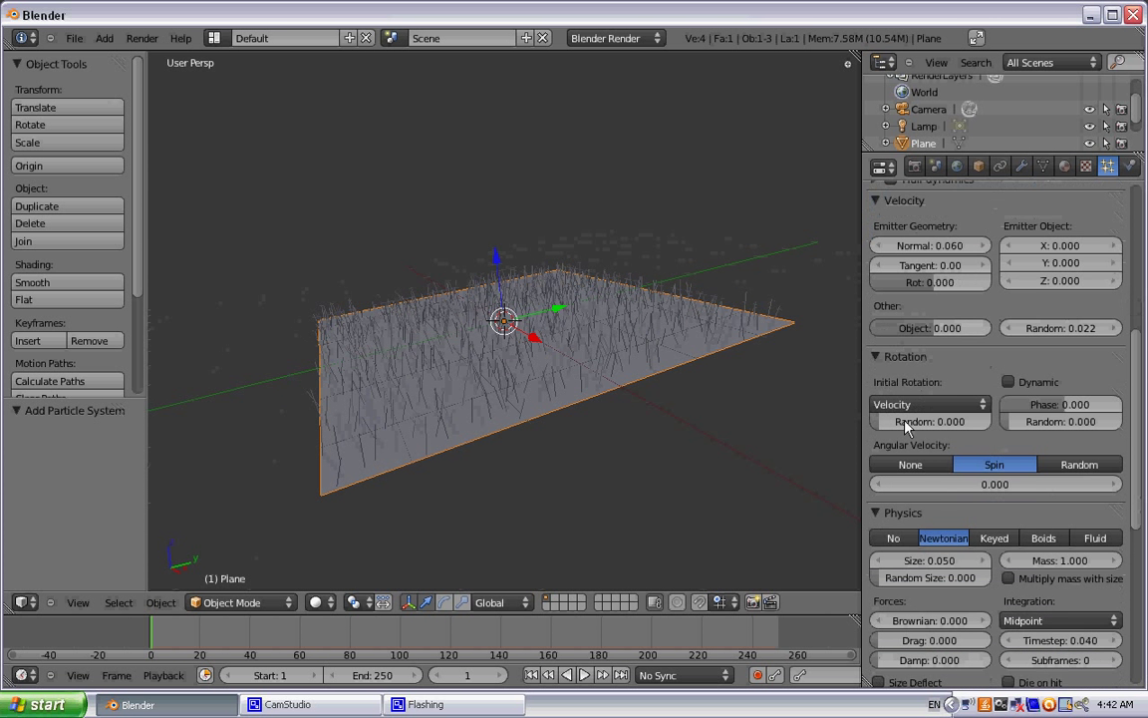
scroll(945, 466, down, 1)
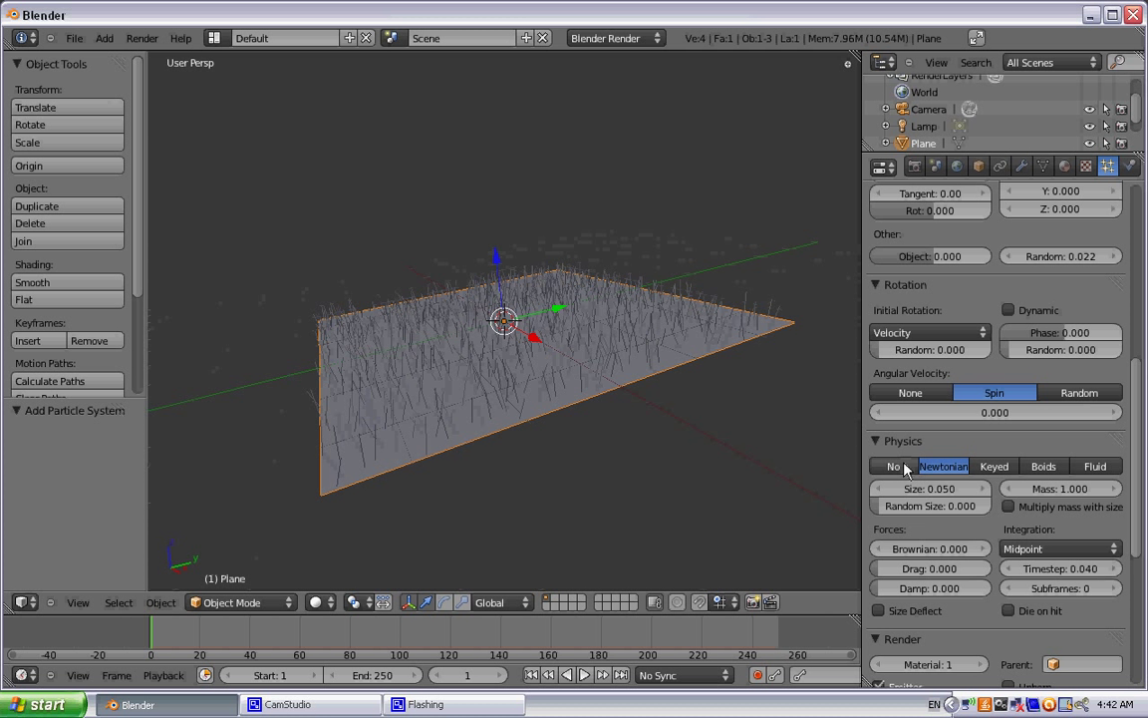
scroll(927, 523, down, 1)
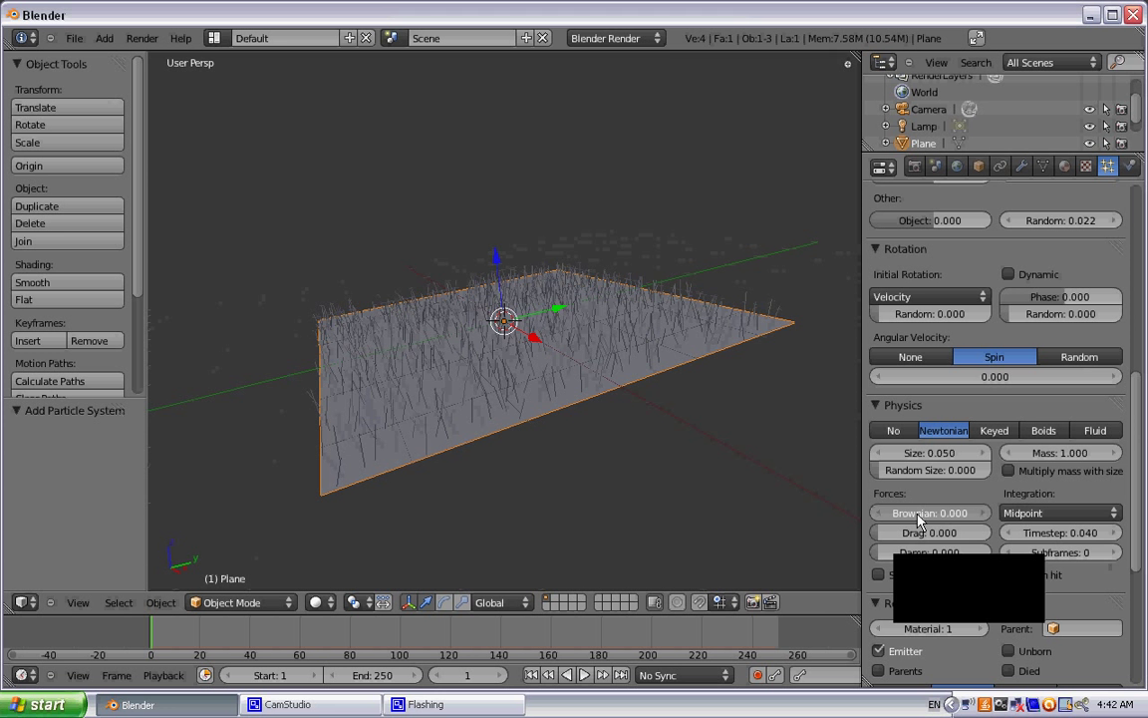
mouse_move(919, 522)
mouse_down()
mouse_move(955, 515)
mouse_move(945, 516)
mouse_up()
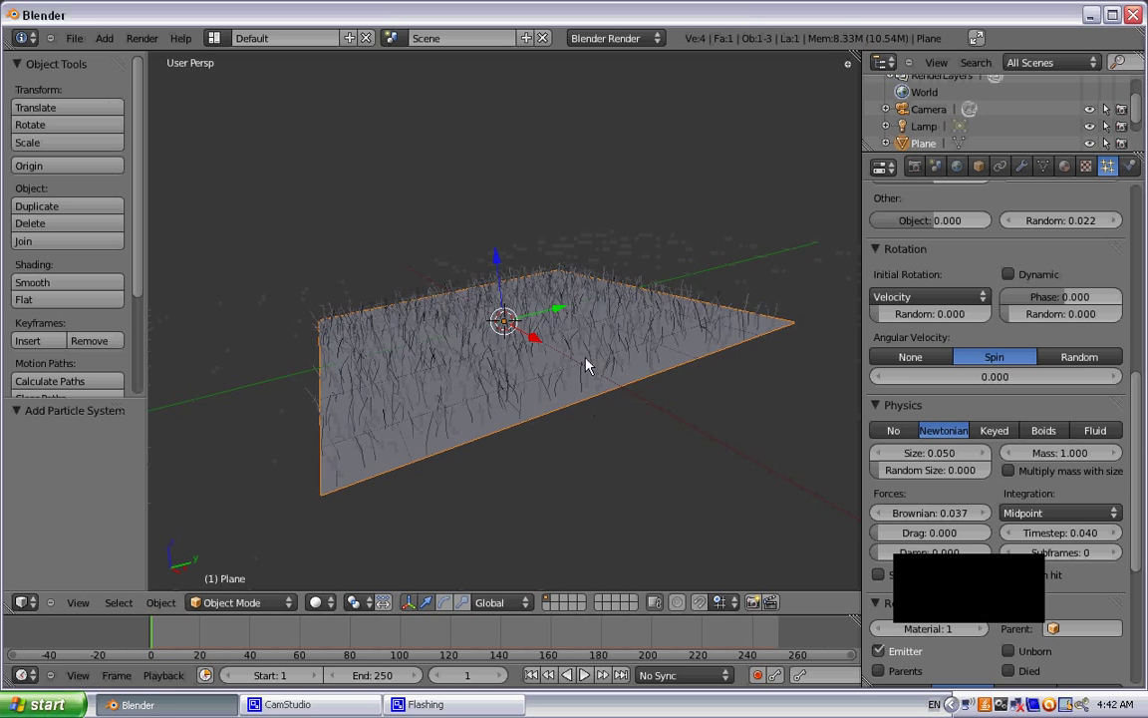
Enable Adaptive render and B-Spline for the hair's path rendering.
scroll(584, 364, up, 4)
scroll(900, 313, up, 9)
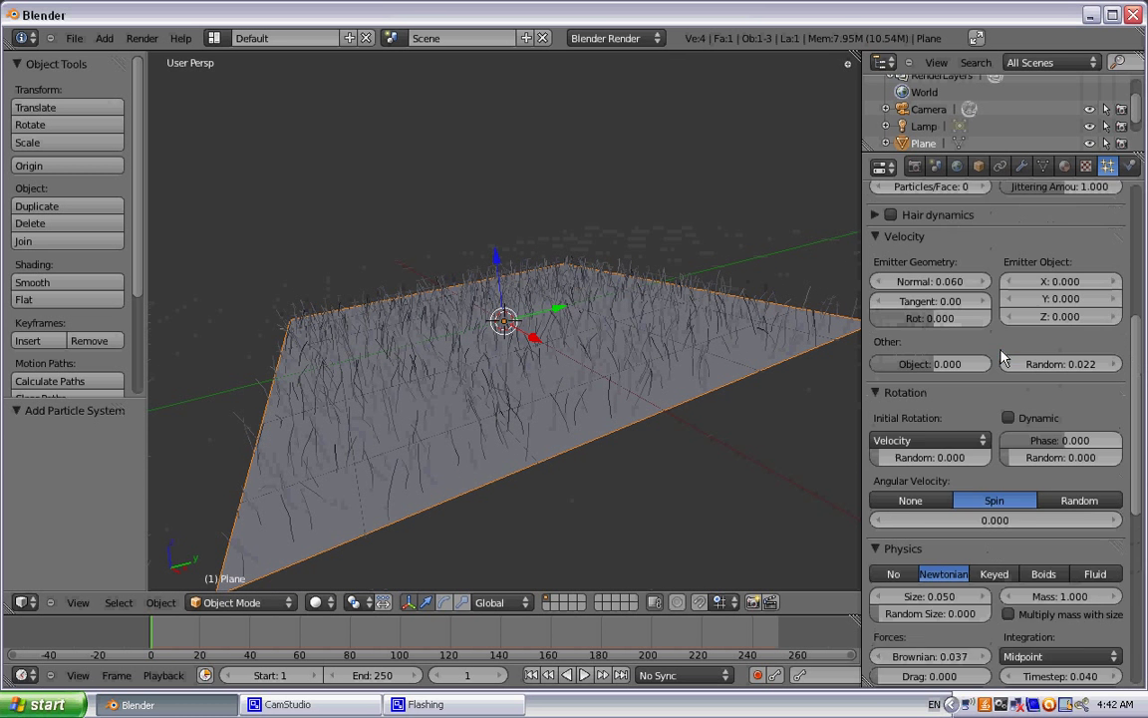
scroll(1002, 351, up, 2)
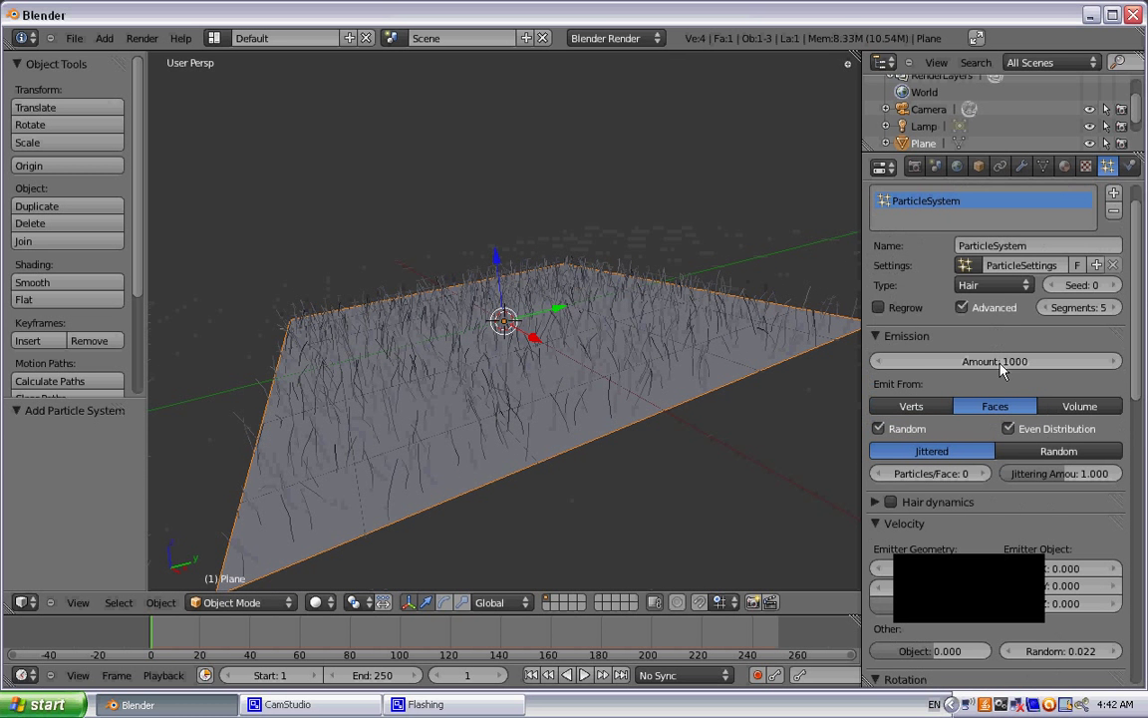
scroll(996, 354, down, 9)
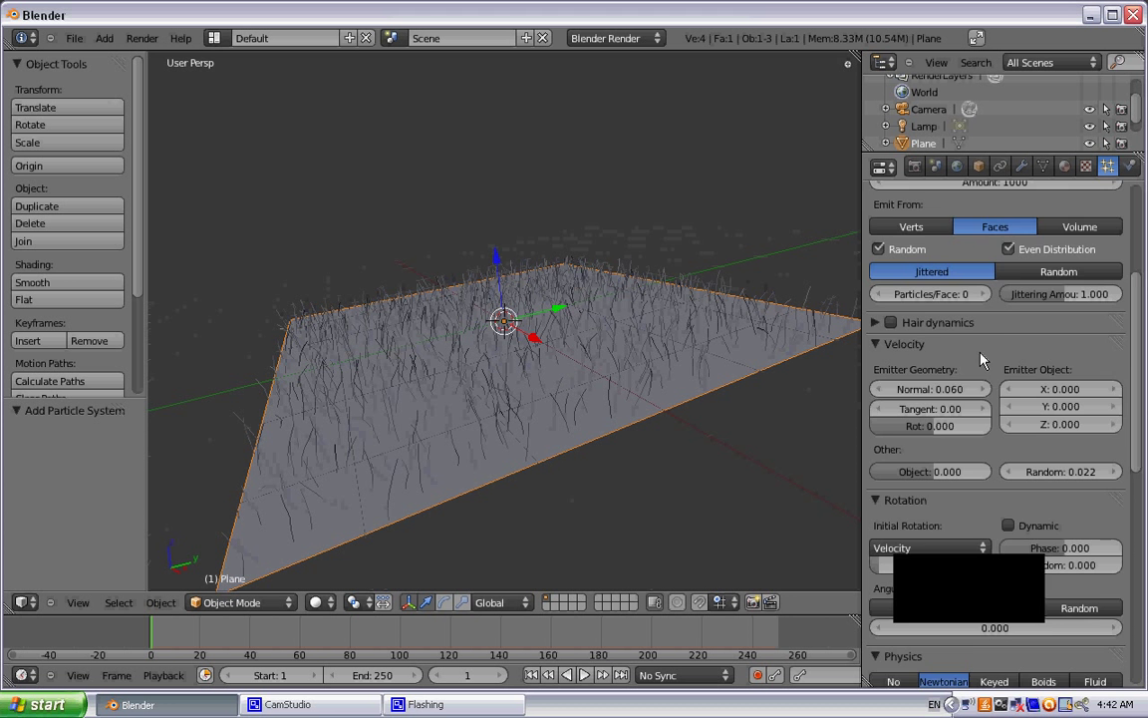
scroll(977, 373, down, 5)
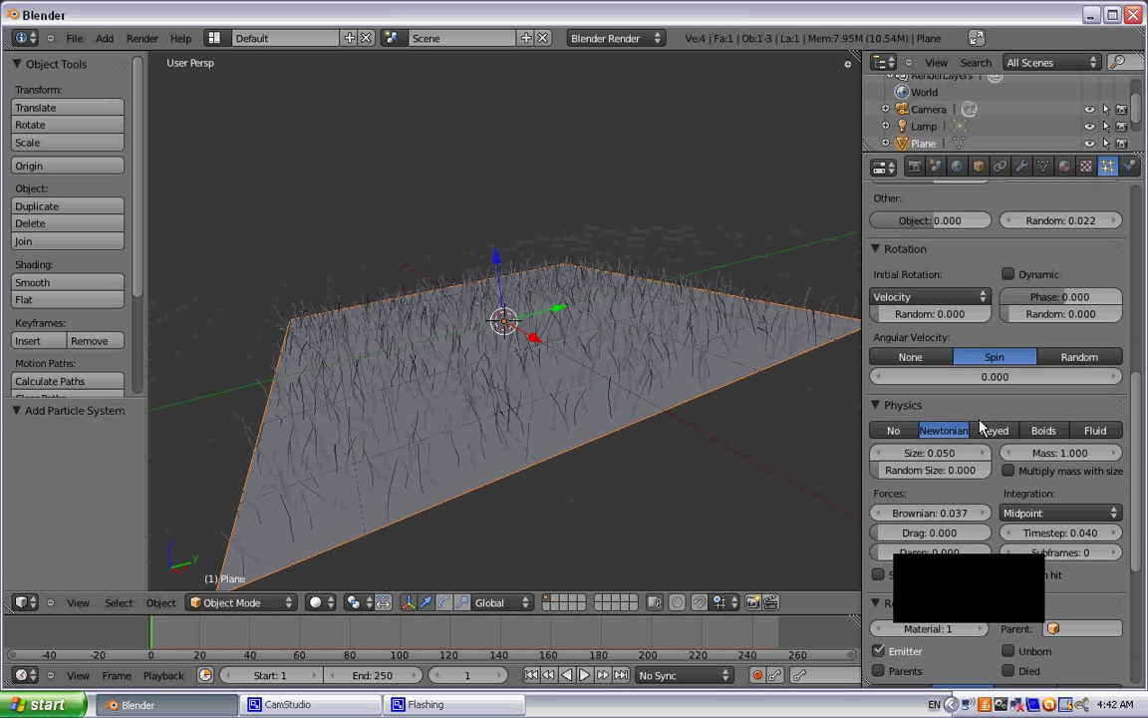
scroll(1021, 523, down, 3)
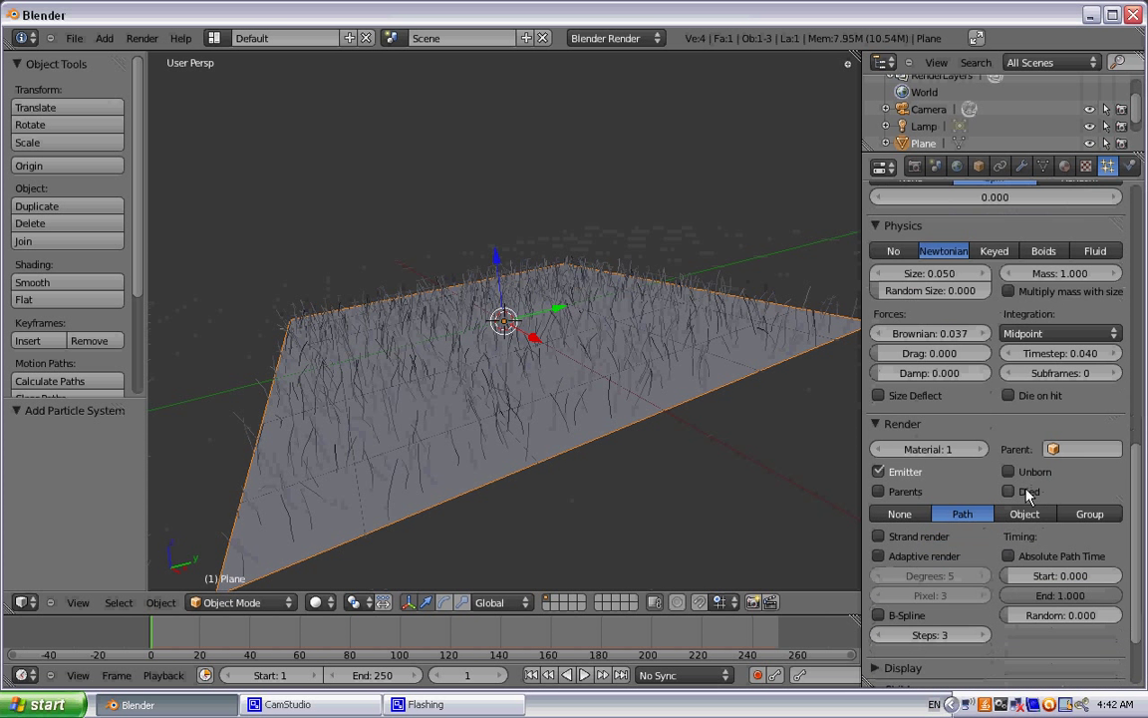
scroll(1050, 470, down, 1)
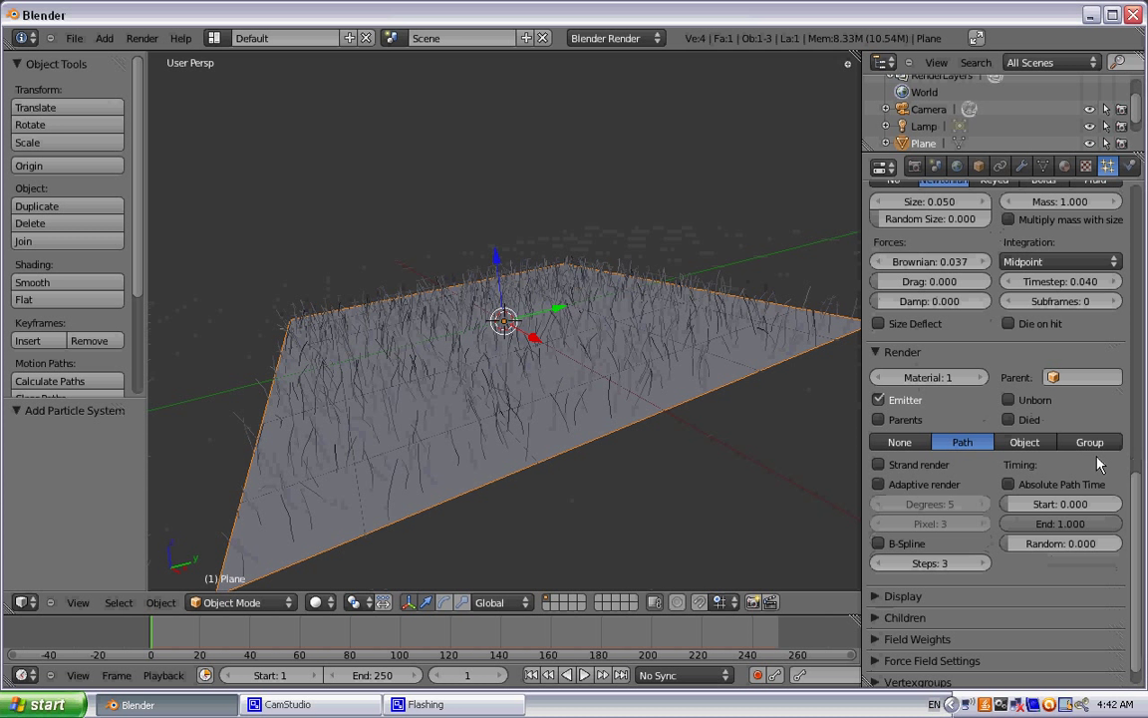
click(878, 485)
click(879, 544)
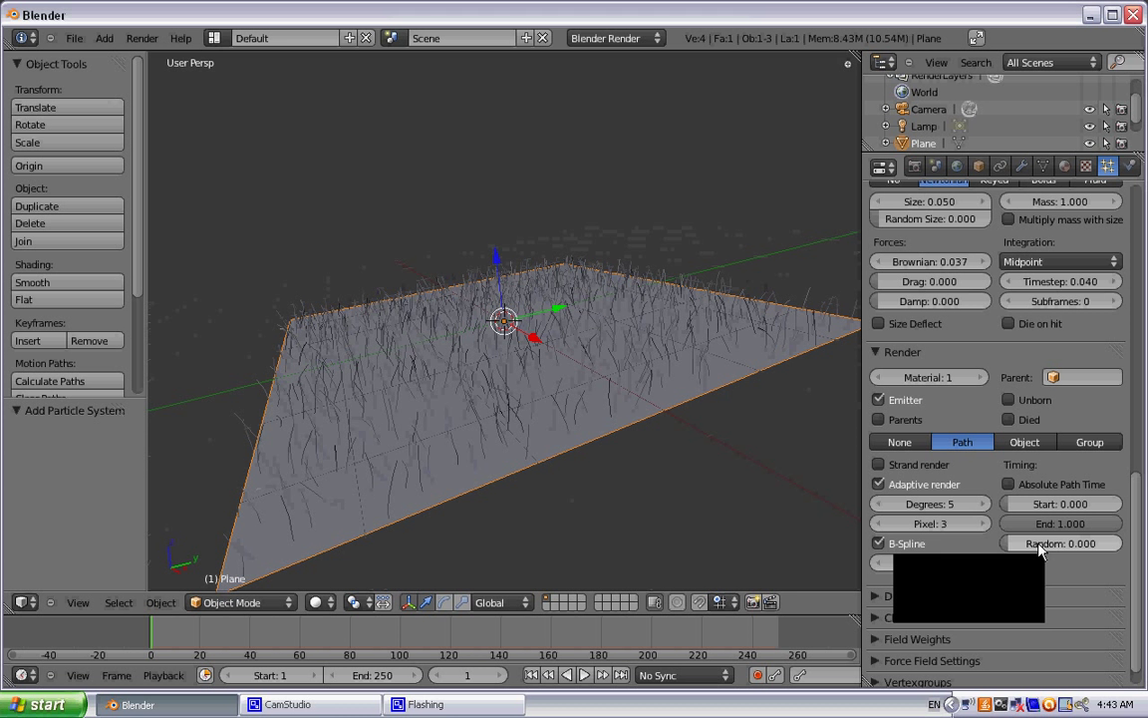
Set the Random value of the hair's path timing to 0.398.
drag(1057, 543, 1111, 551)
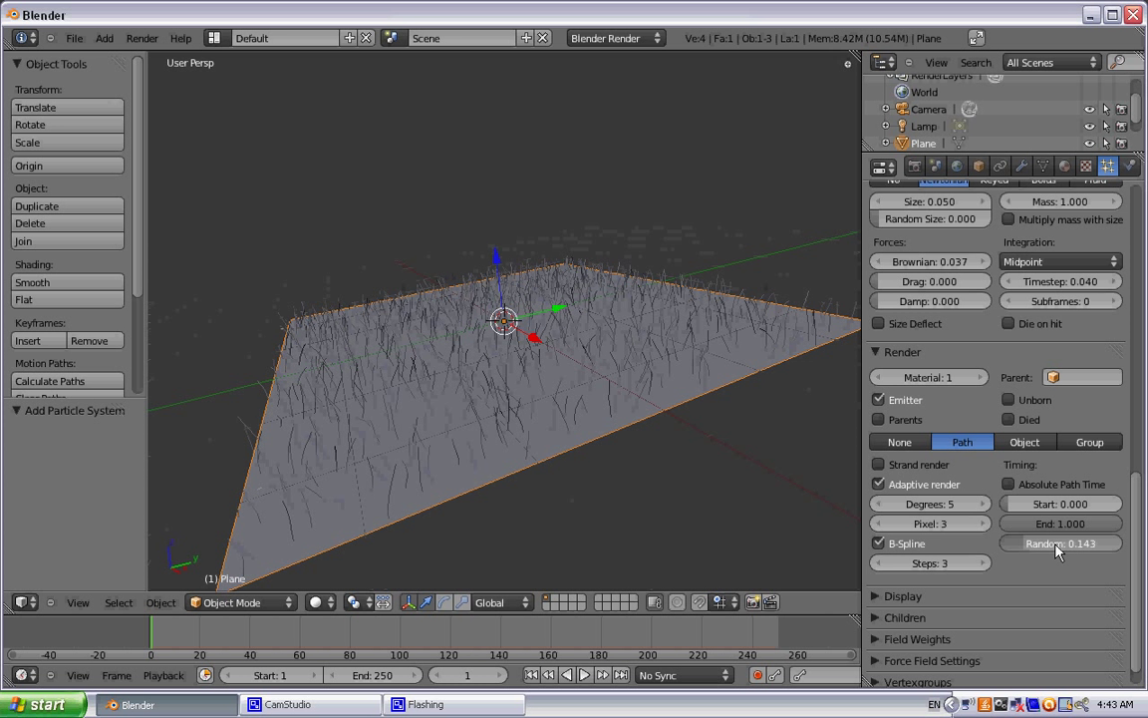
drag(1063, 543, 1087, 544)
scroll(941, 419, down, 1)
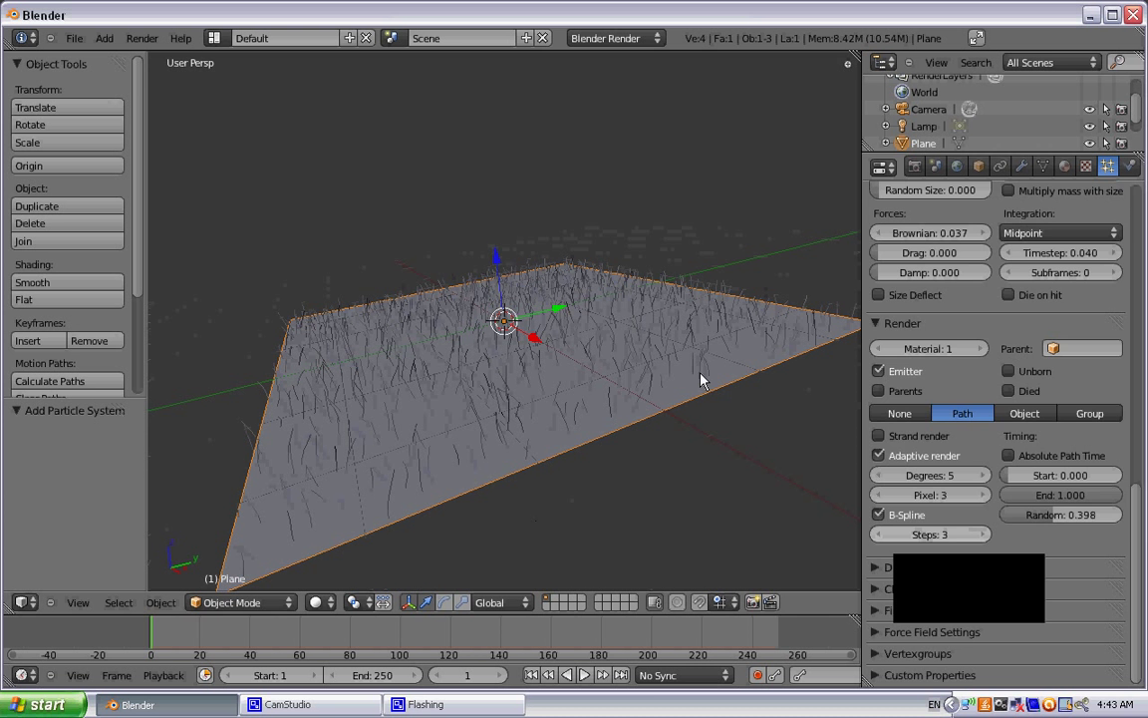
Set the hair particle emission amount to 9001.
scroll(937, 379, up, 10)
scroll(937, 376, up, 6)
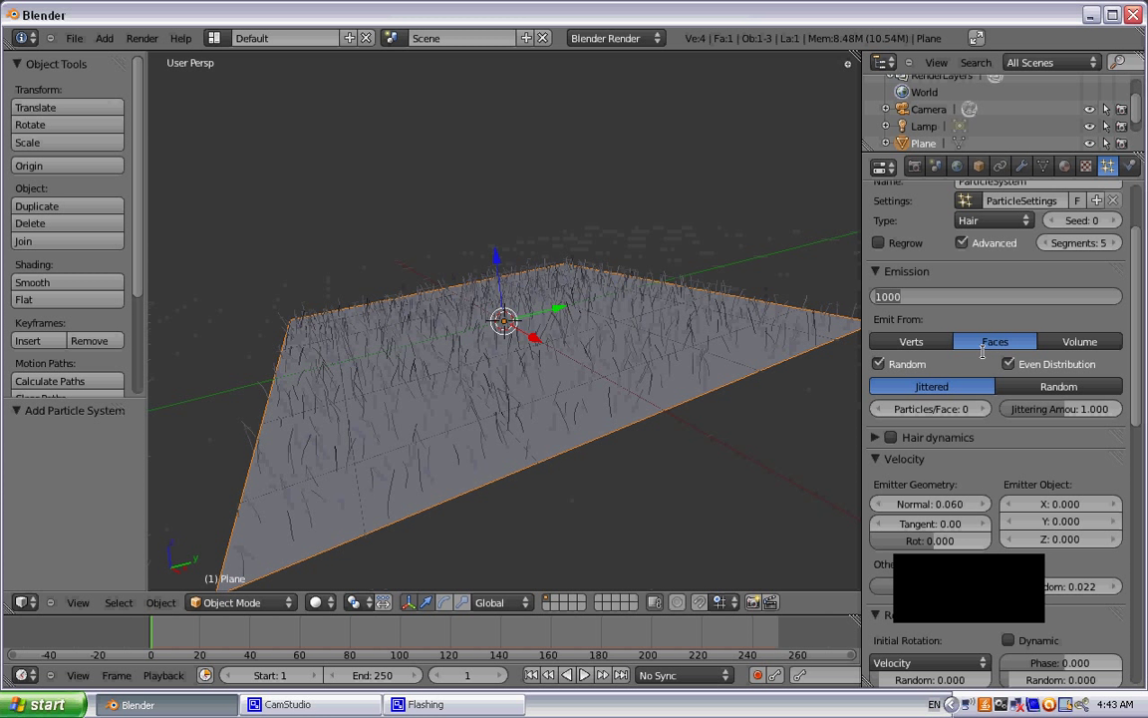
text(9001)
key(Return)
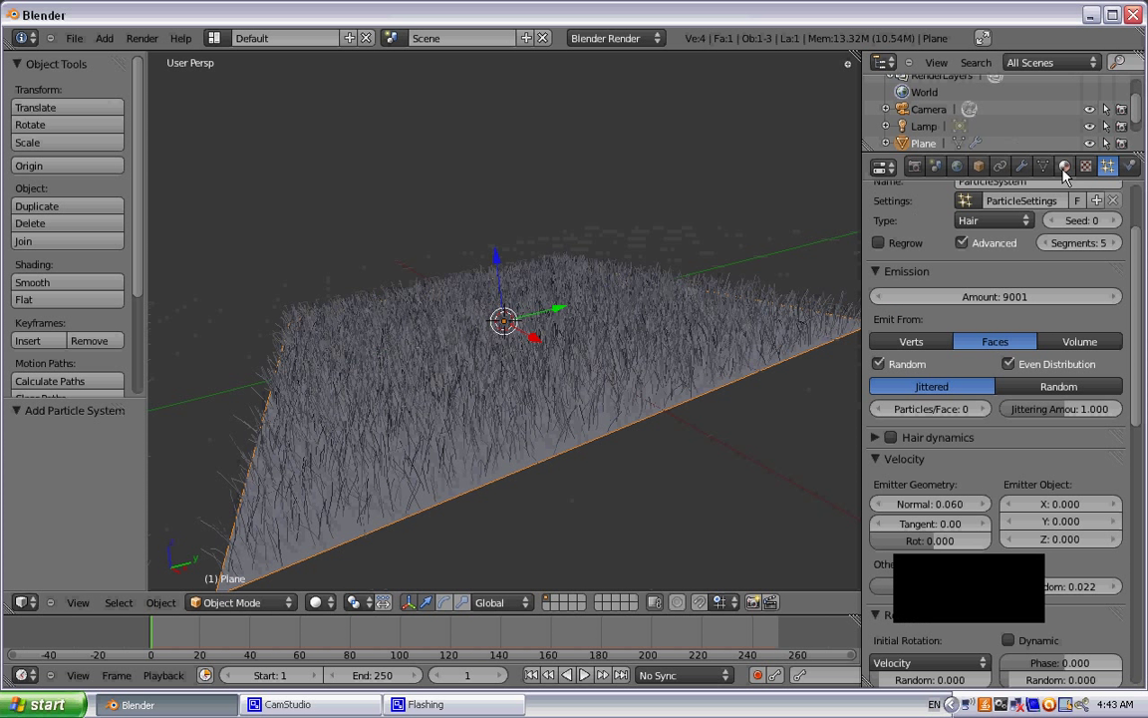
Create a new material on the plane.
click(1065, 166)
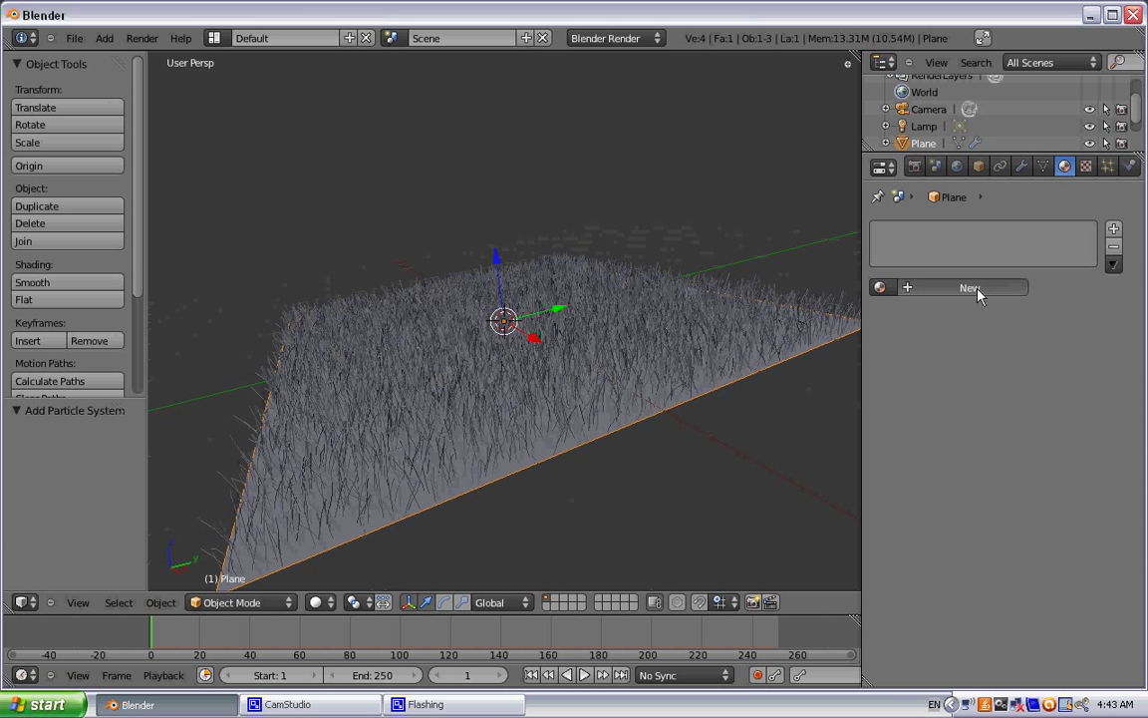
click(907, 288)
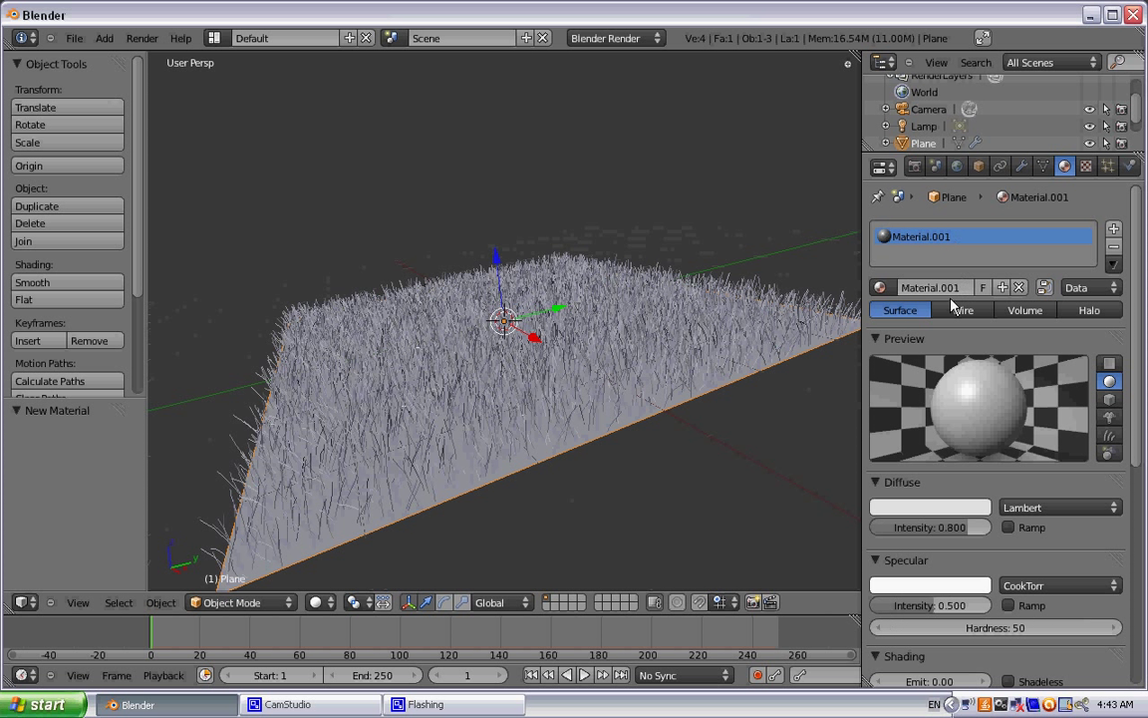
Rename the plane's new material as "dirt".
click(936, 287)
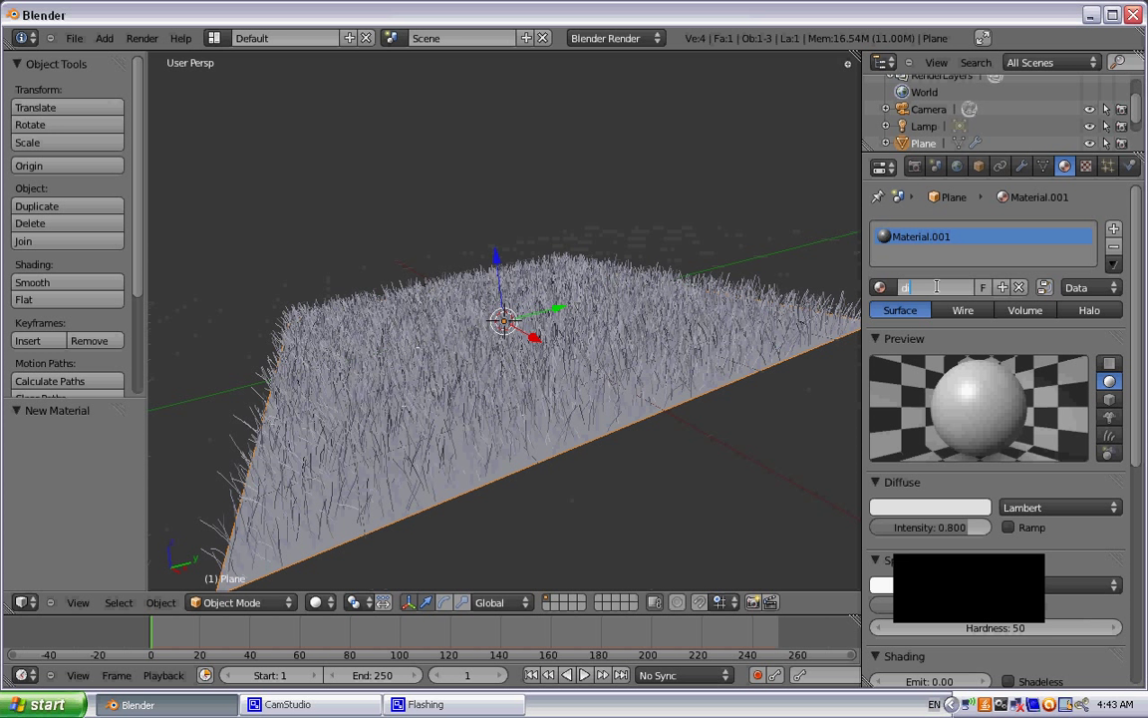
text(dirt)
key(Return)
Add a second material slot to the plane with a new material named "grass".
click(1113, 228)
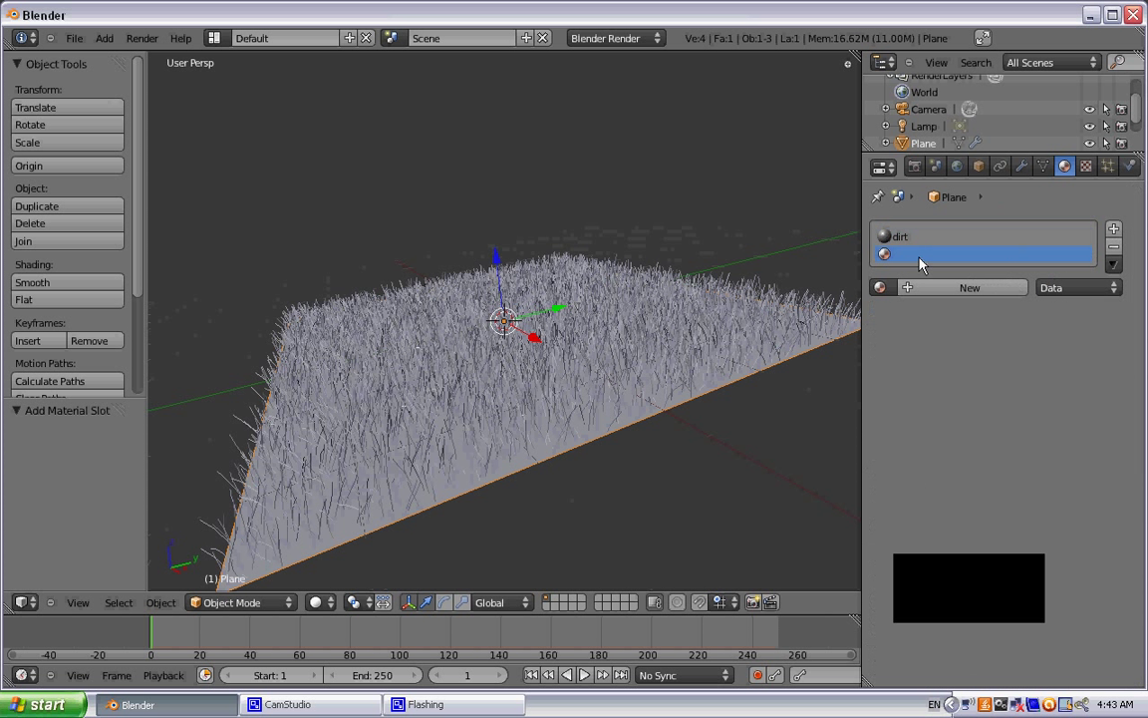
click(921, 288)
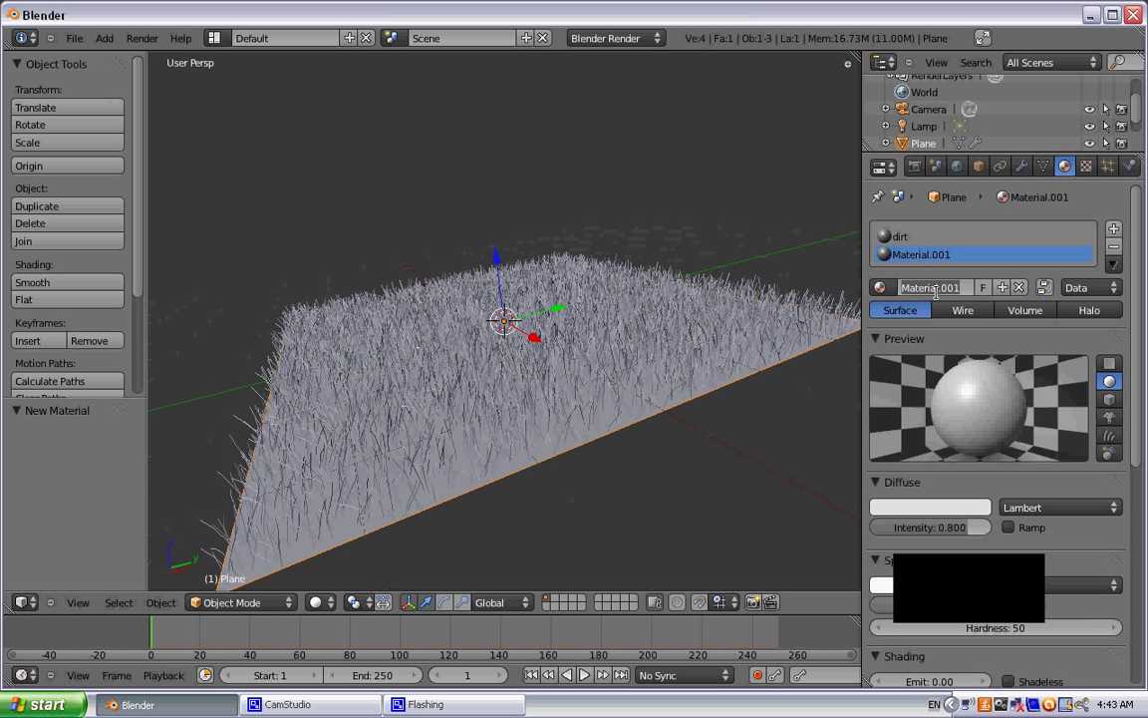
click(929, 289)
text(grass)
key(Return)
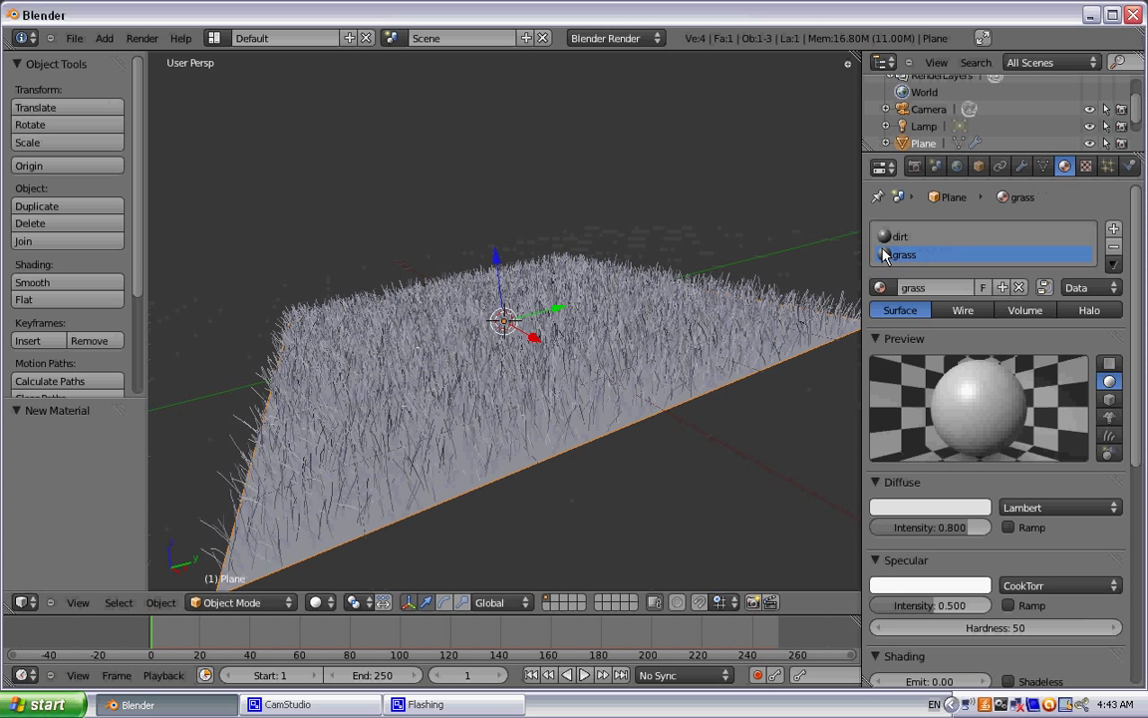
Set the grass material's diffuse color to green (R 0.112, G 0.800, B 0.056) and collapse the material preview.
scroll(882, 255, down, 1)
click(934, 472)
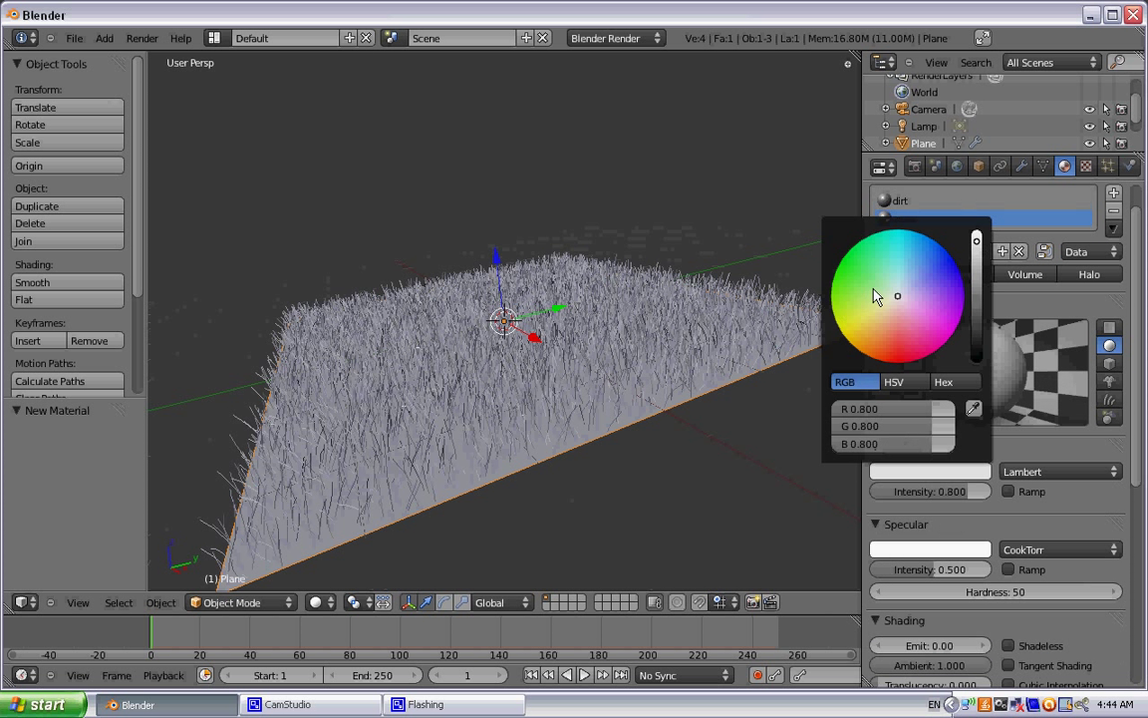
drag(853, 287, 842, 274)
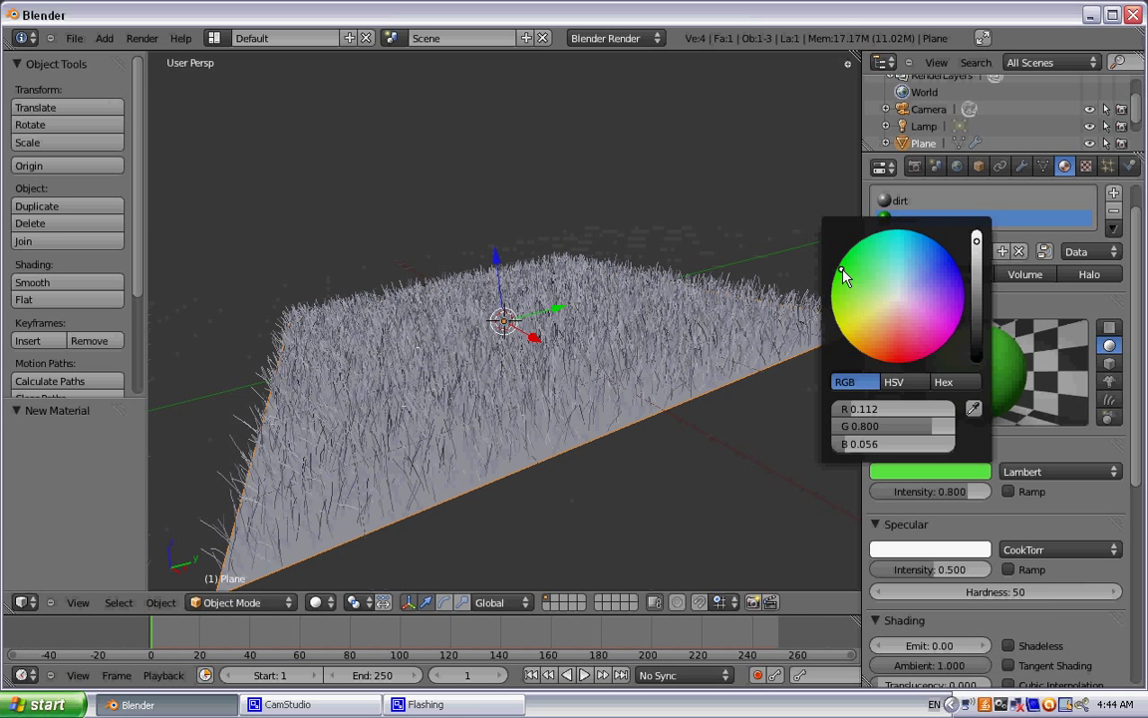
click(923, 267)
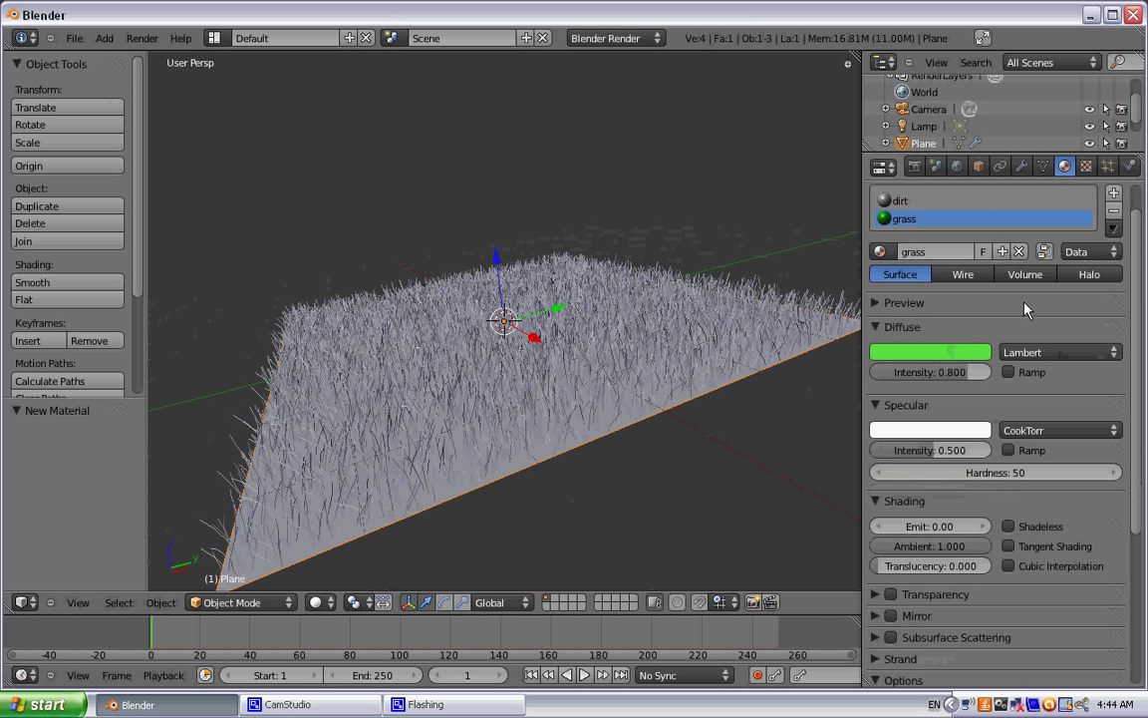
Set the dirt material's diffuse color to a dark brown.
click(909, 200)
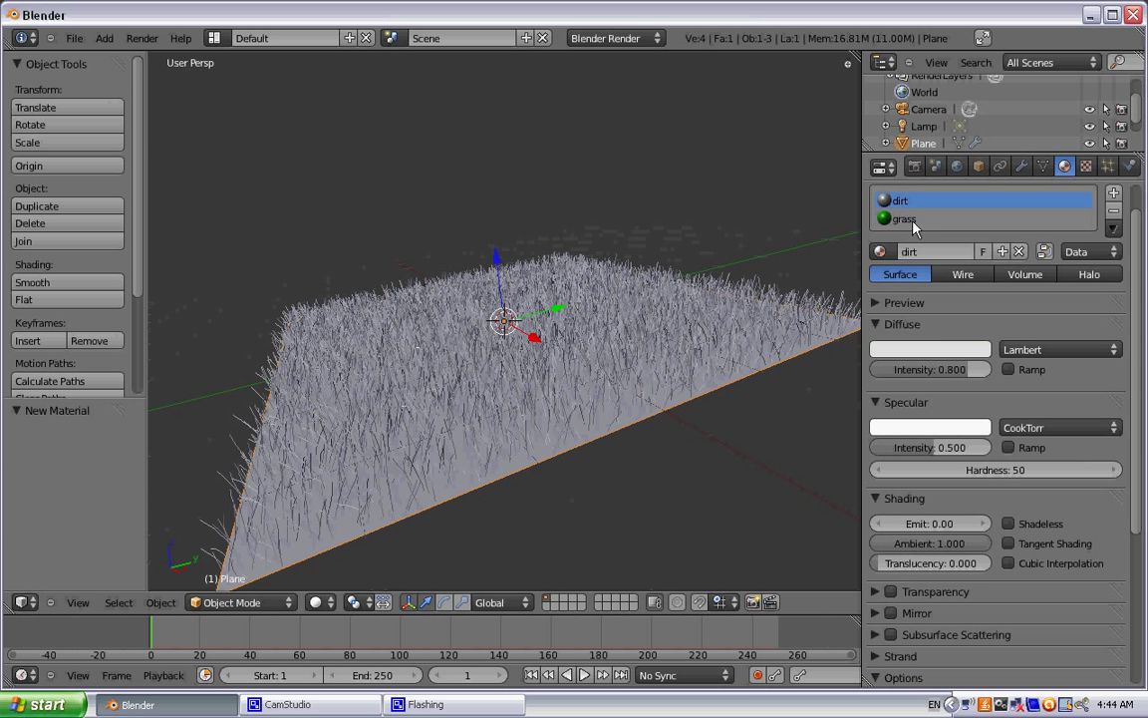
click(932, 350)
drag(879, 218, 882, 215)
drag(976, 120, 977, 193)
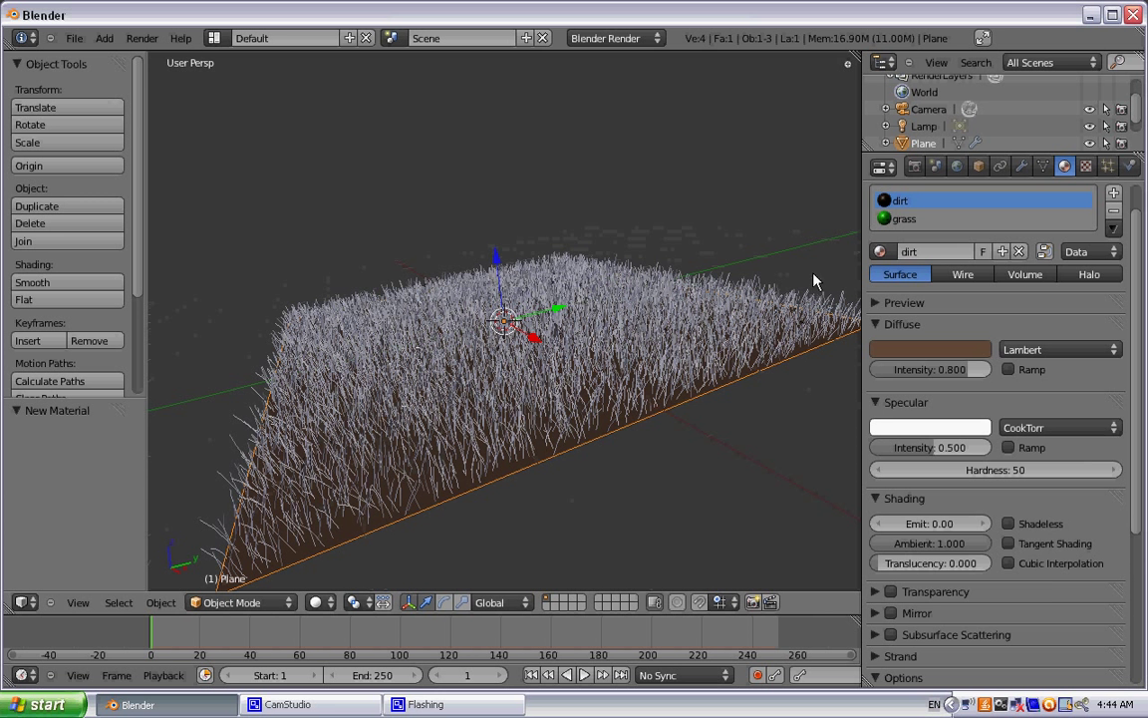
scroll(881, 327, down, 3)
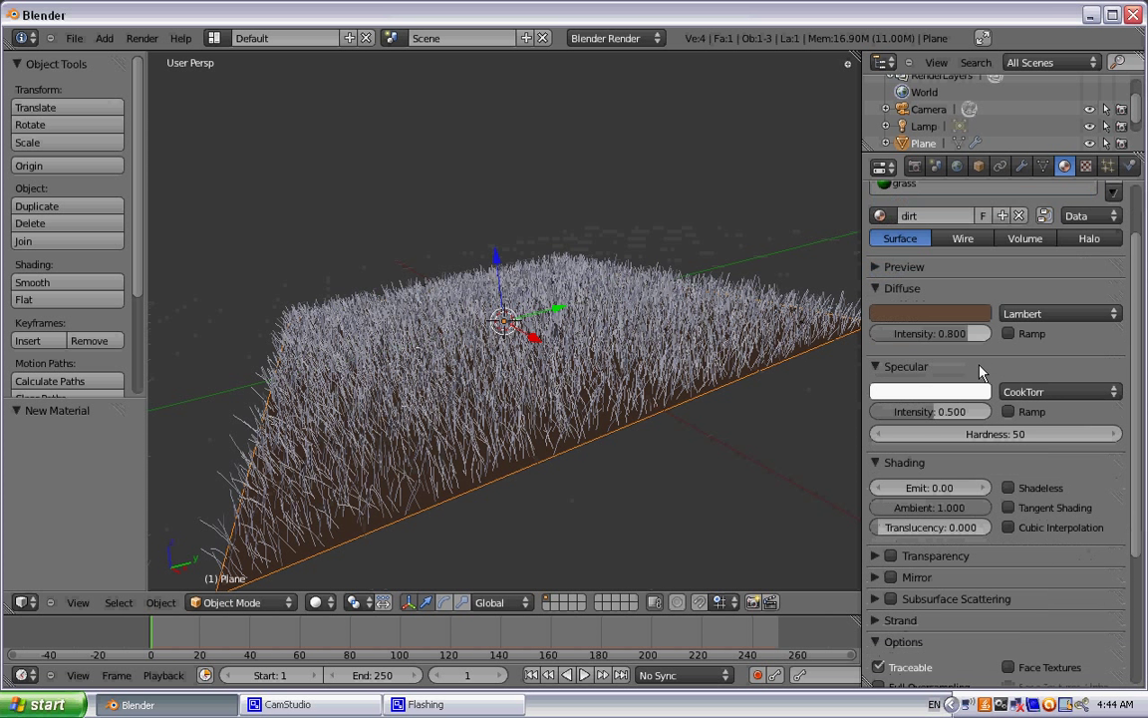
scroll(956, 368, up, 4)
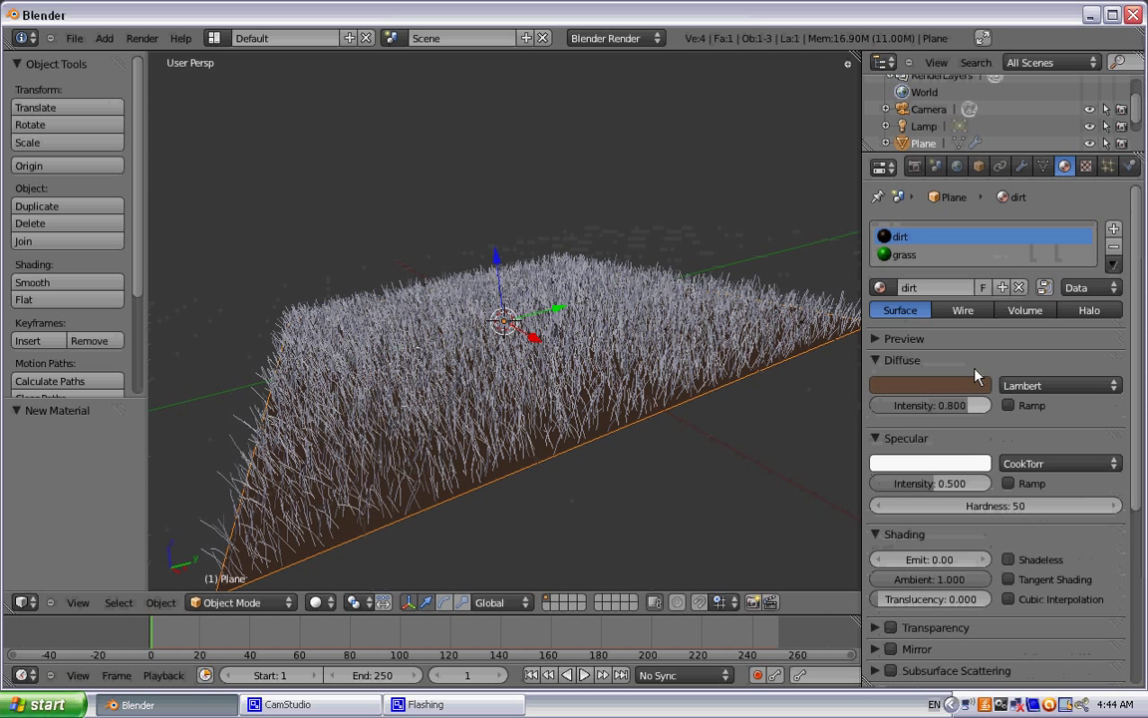
Set the hair particles' render material to 2 and render a test image of the grass.
click(902, 255)
scroll(921, 339, down, 8)
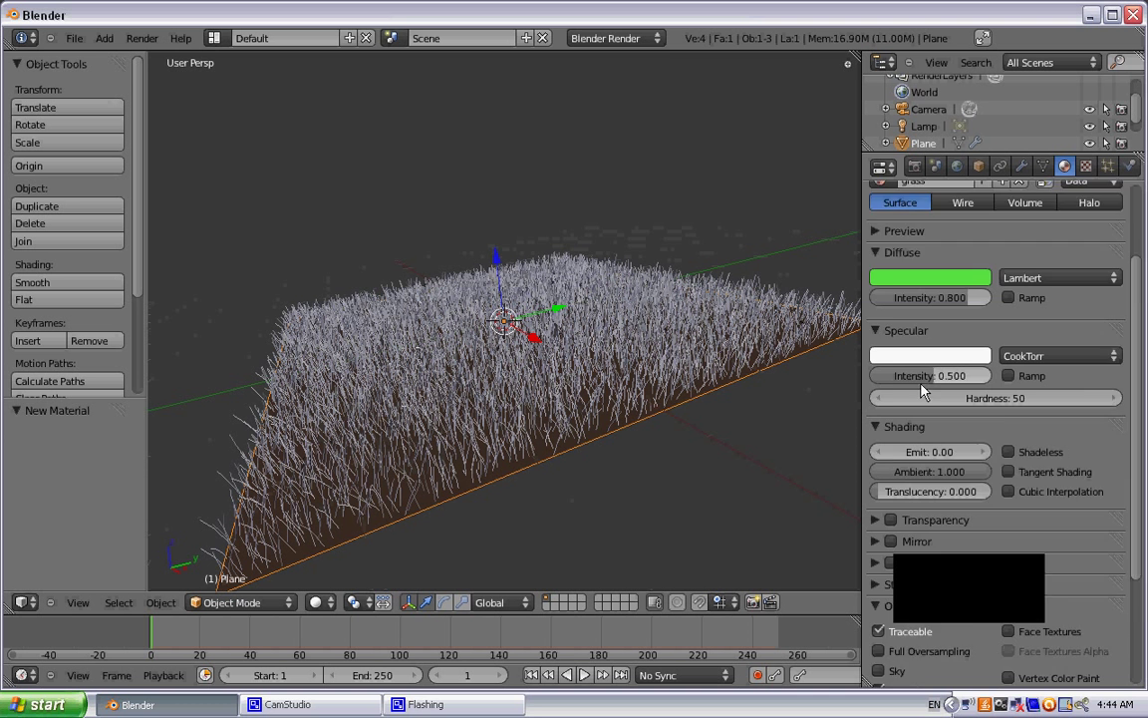
scroll(932, 403, up, 8)
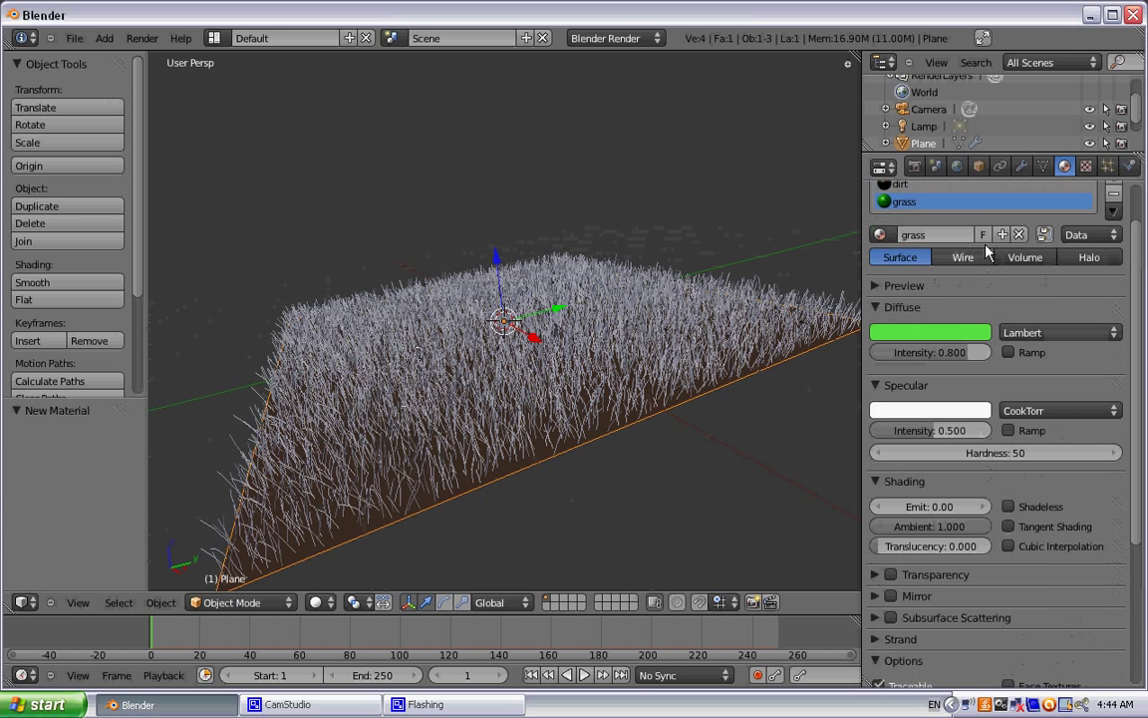
click(1107, 165)
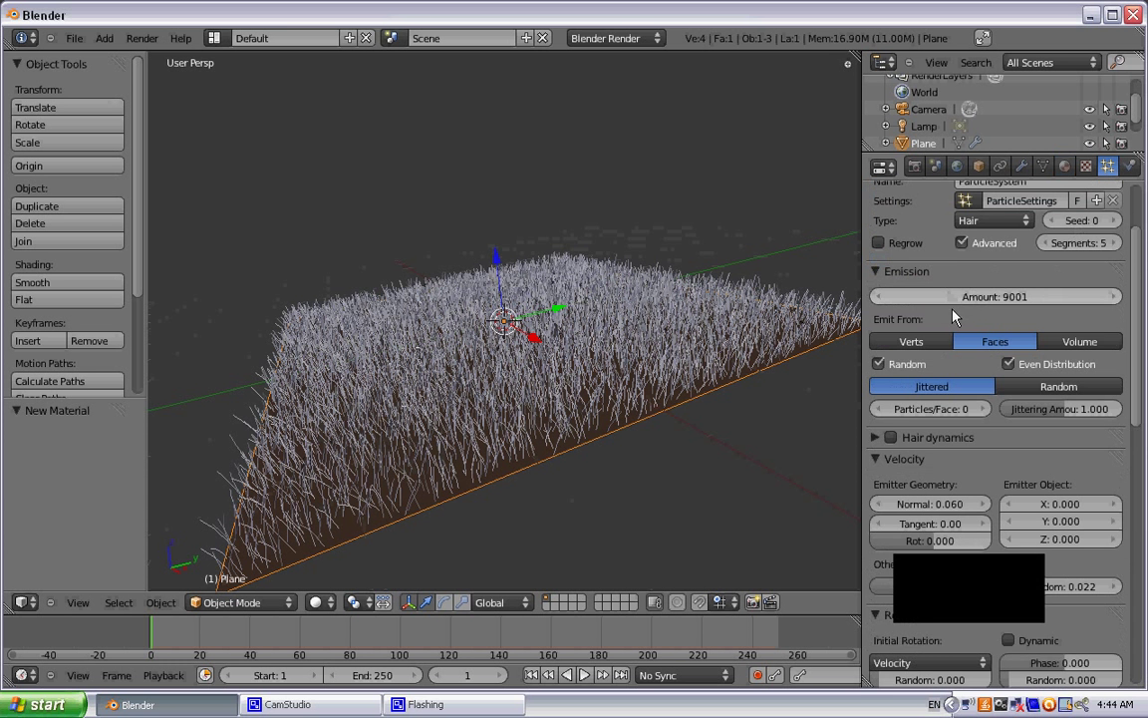
scroll(954, 340, down, 3)
scroll(954, 339, down, 8)
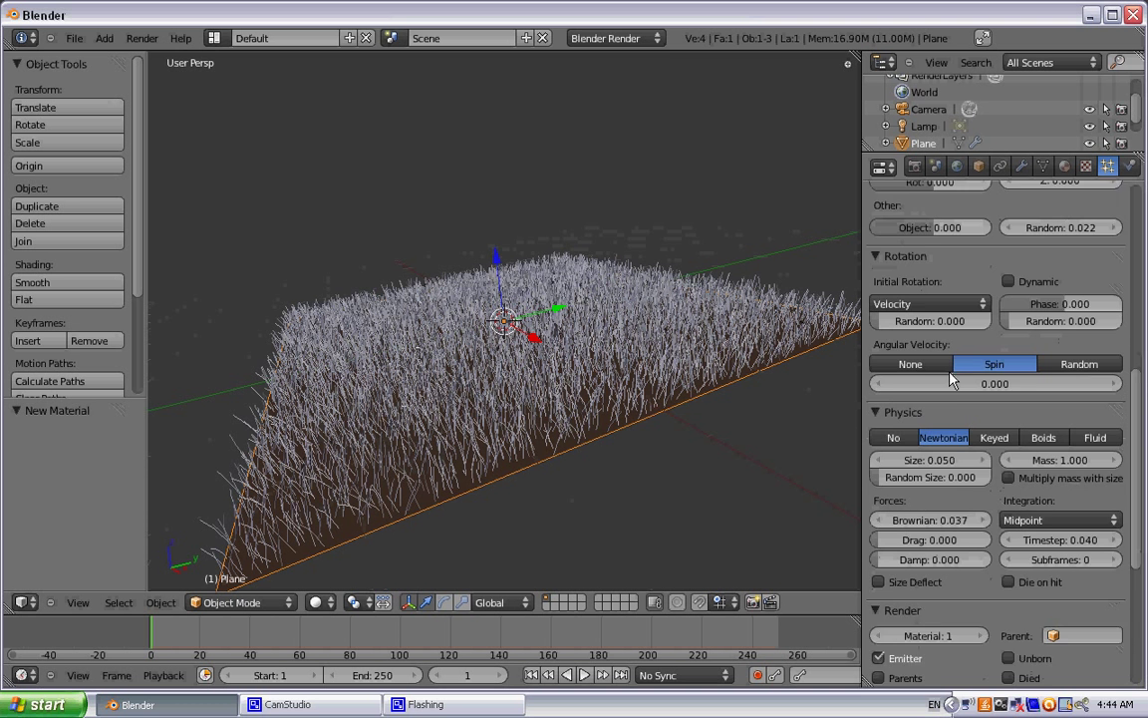
scroll(952, 383, down, 3)
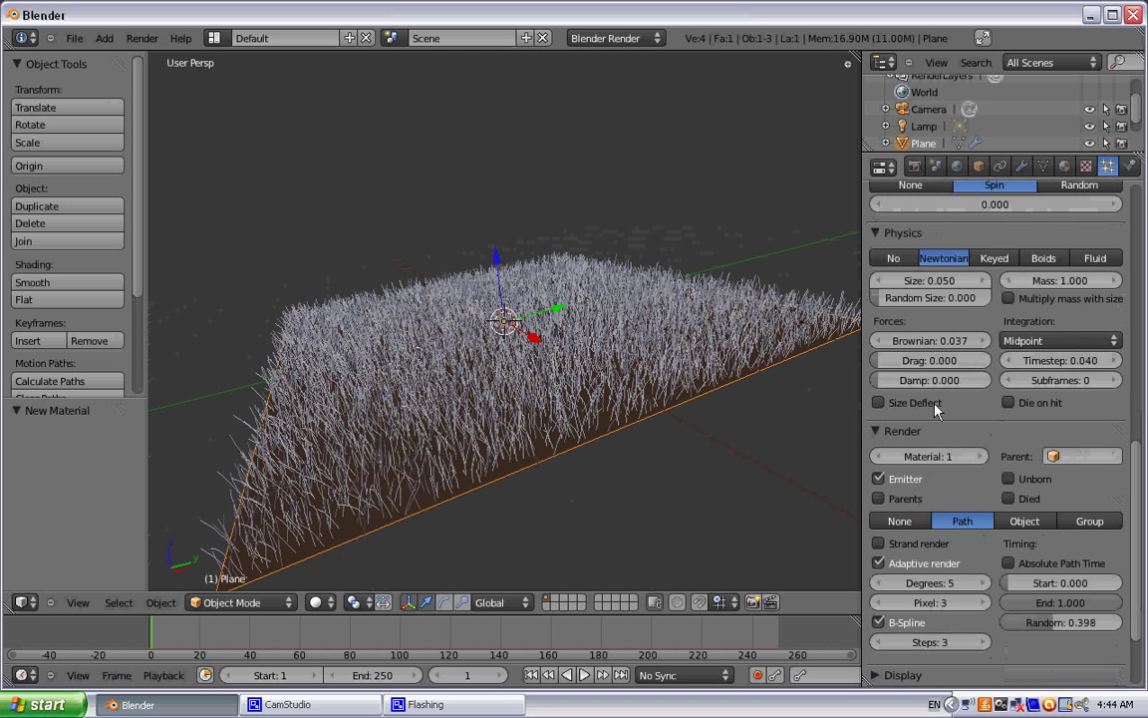
click(982, 457)
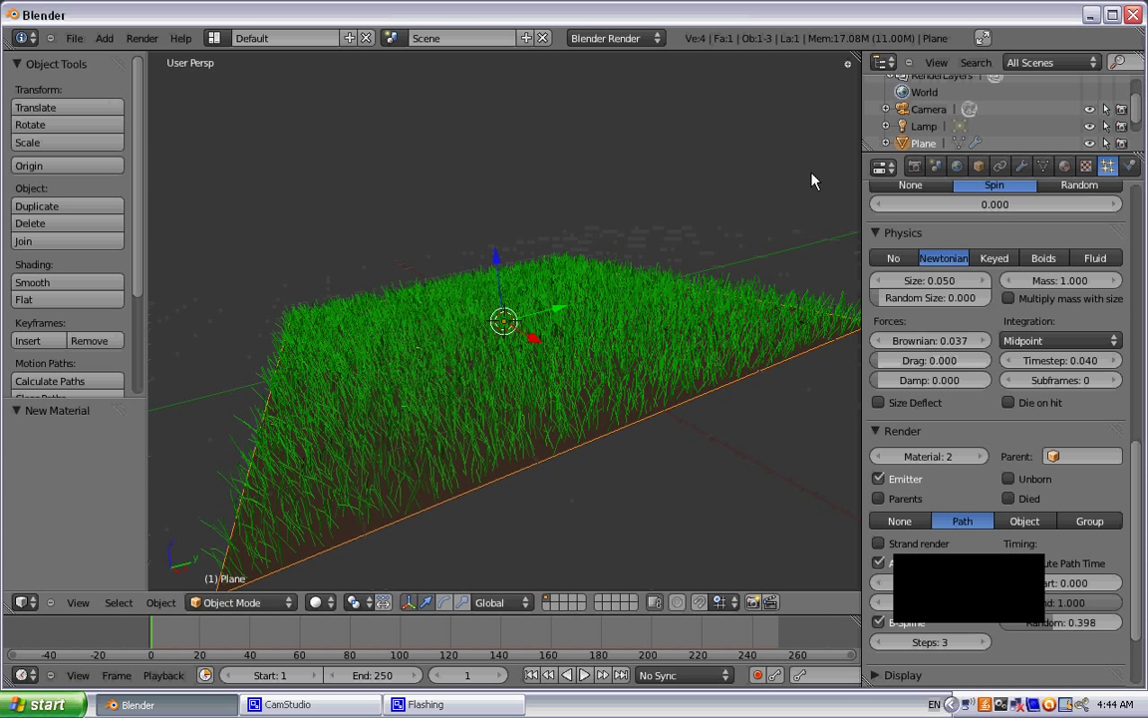
key(F12)
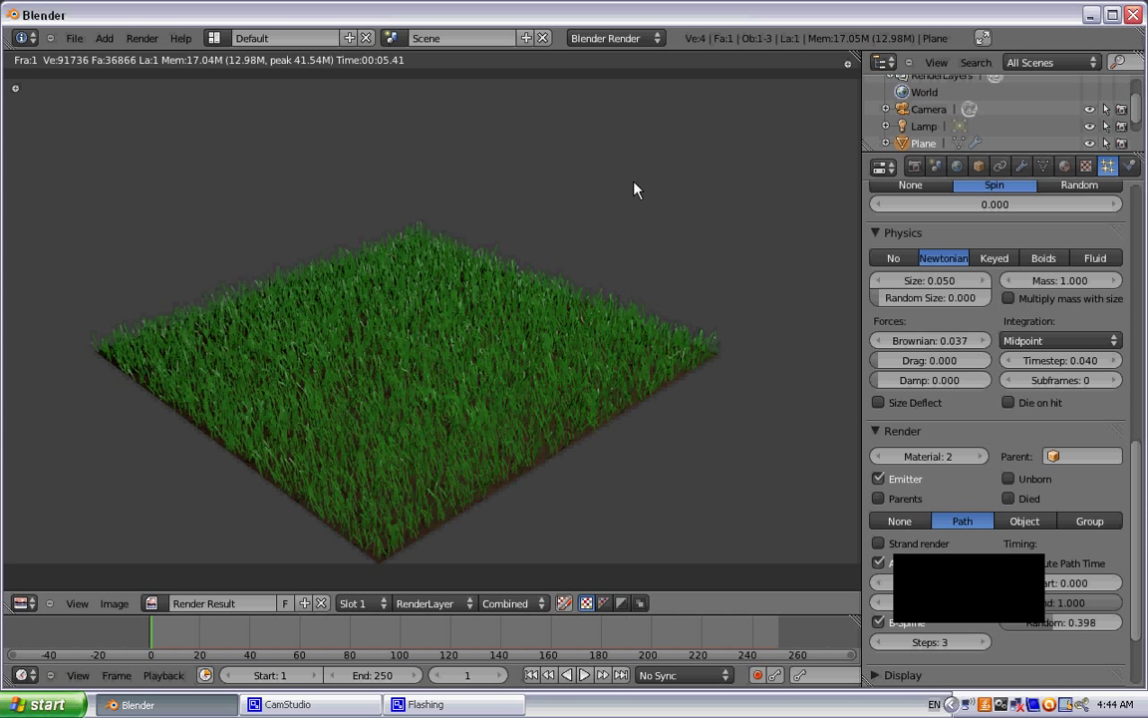
key(Escape)
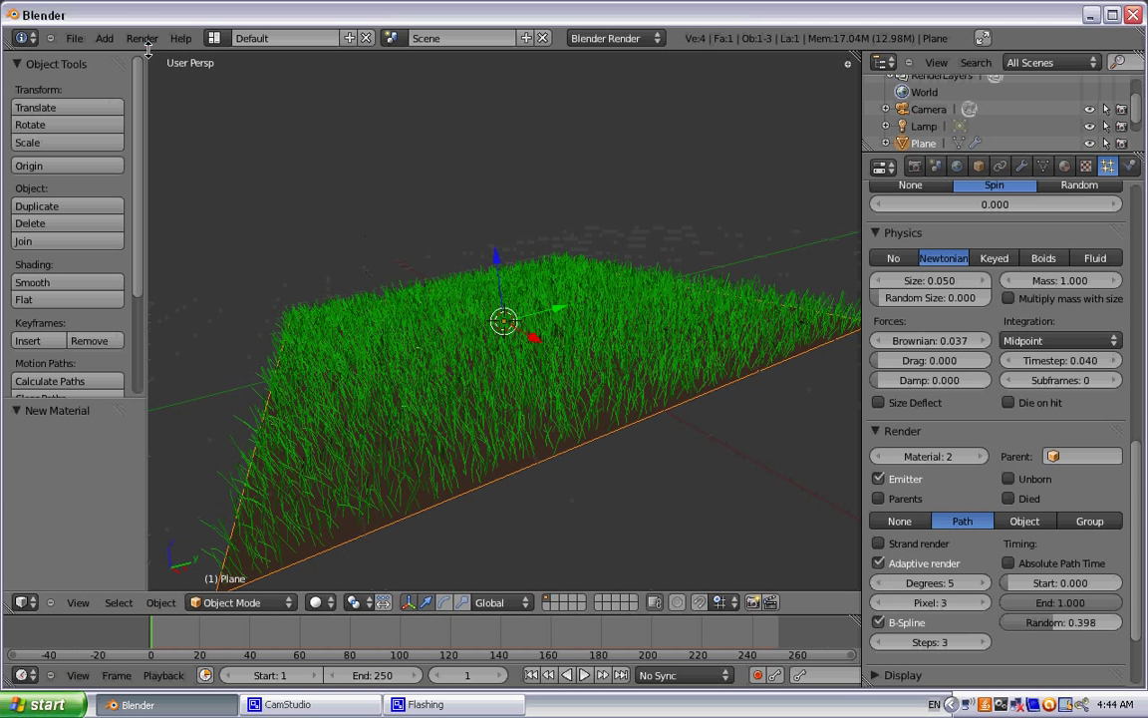
Select the existing Lamp and change its type to Spot.
click(919, 127)
scroll(737, 187, down, 6)
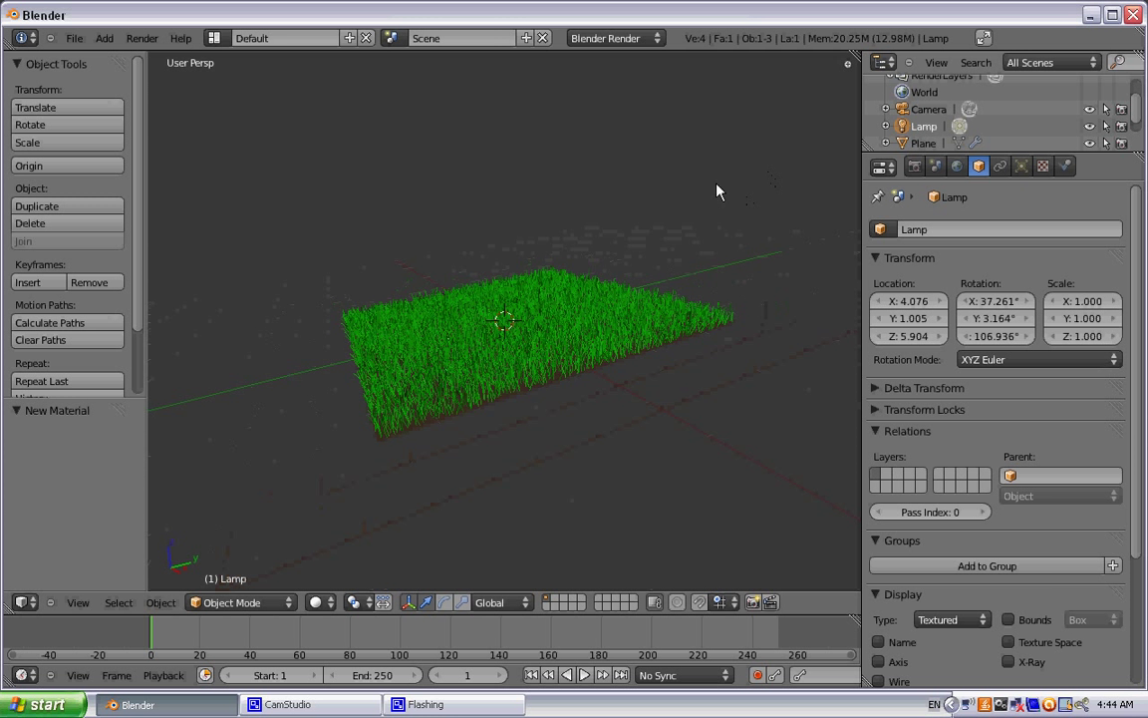
scroll(694, 192, down, 2)
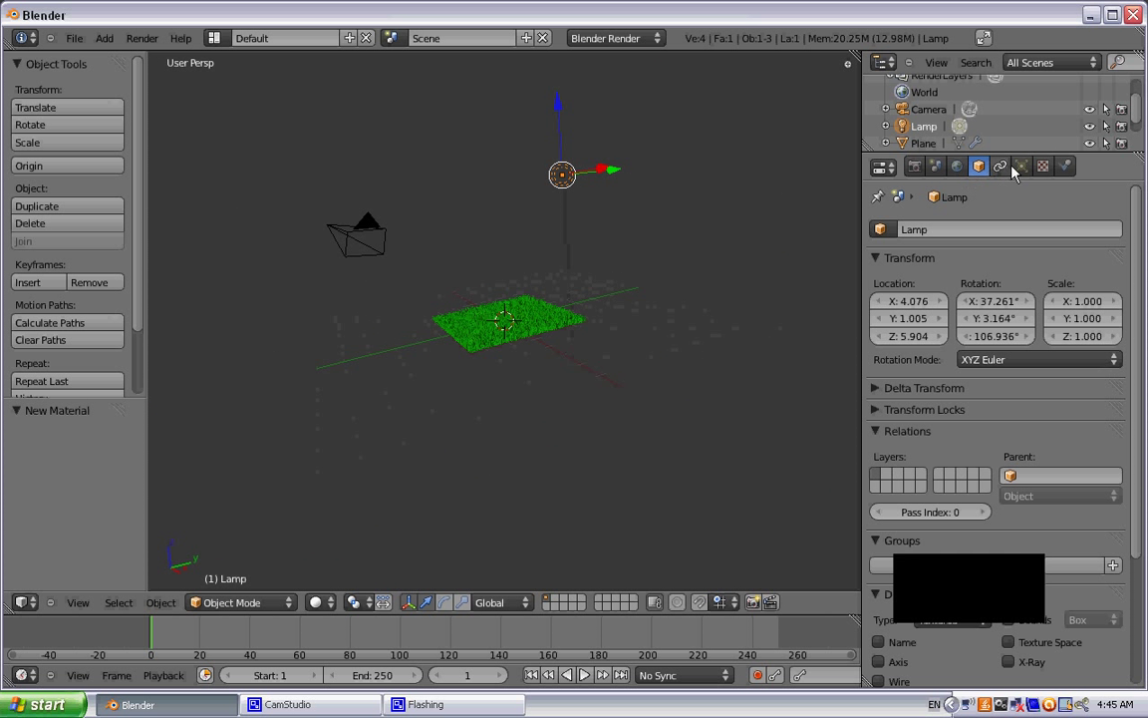
click(1021, 165)
click(989, 428)
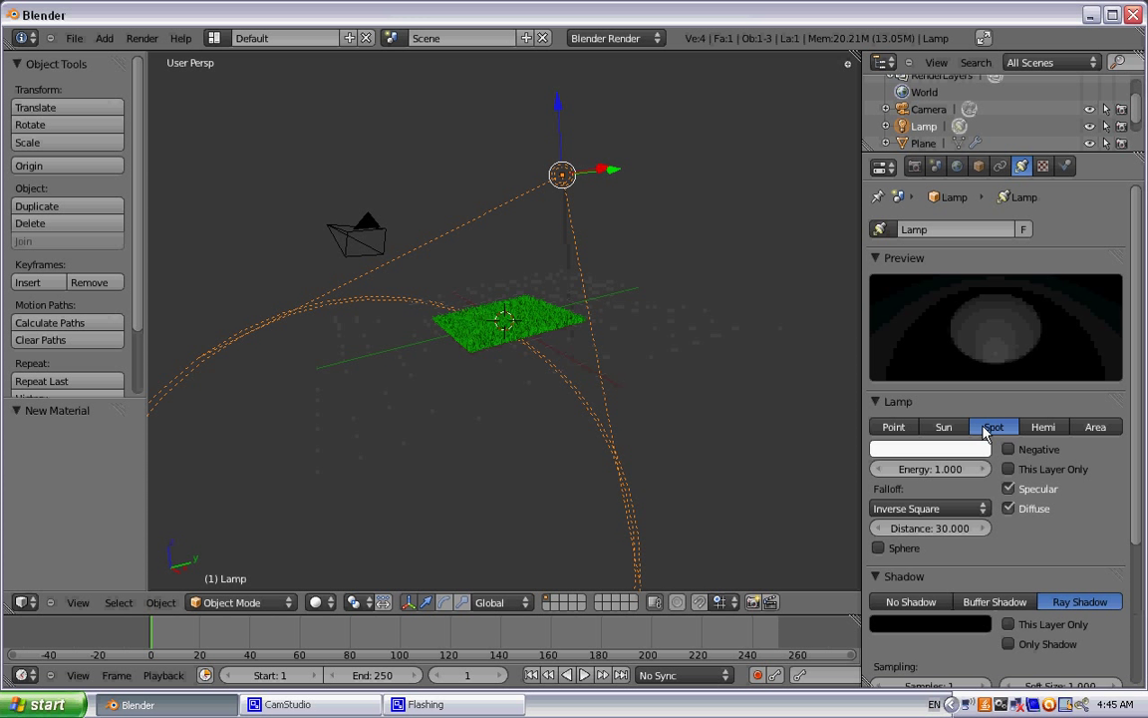
Set the lamp's color to yellow (R 0.904, G 1.000, B 0.000) and its energy to 5.
click(877, 449)
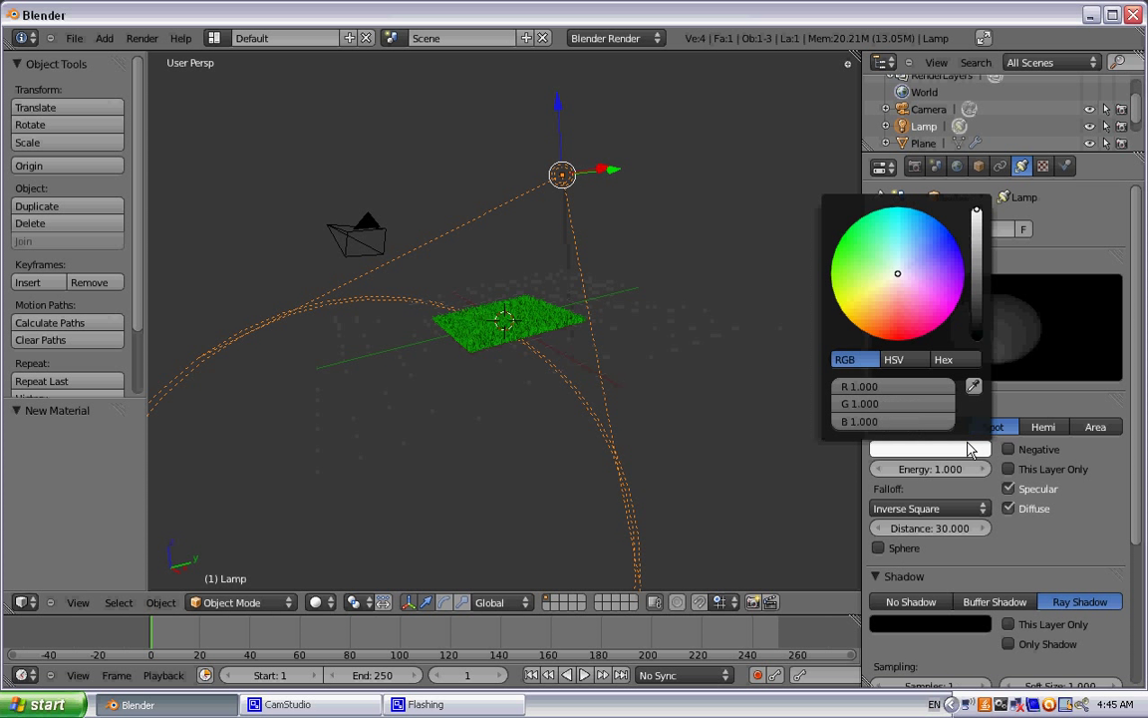
drag(856, 300, 837, 301)
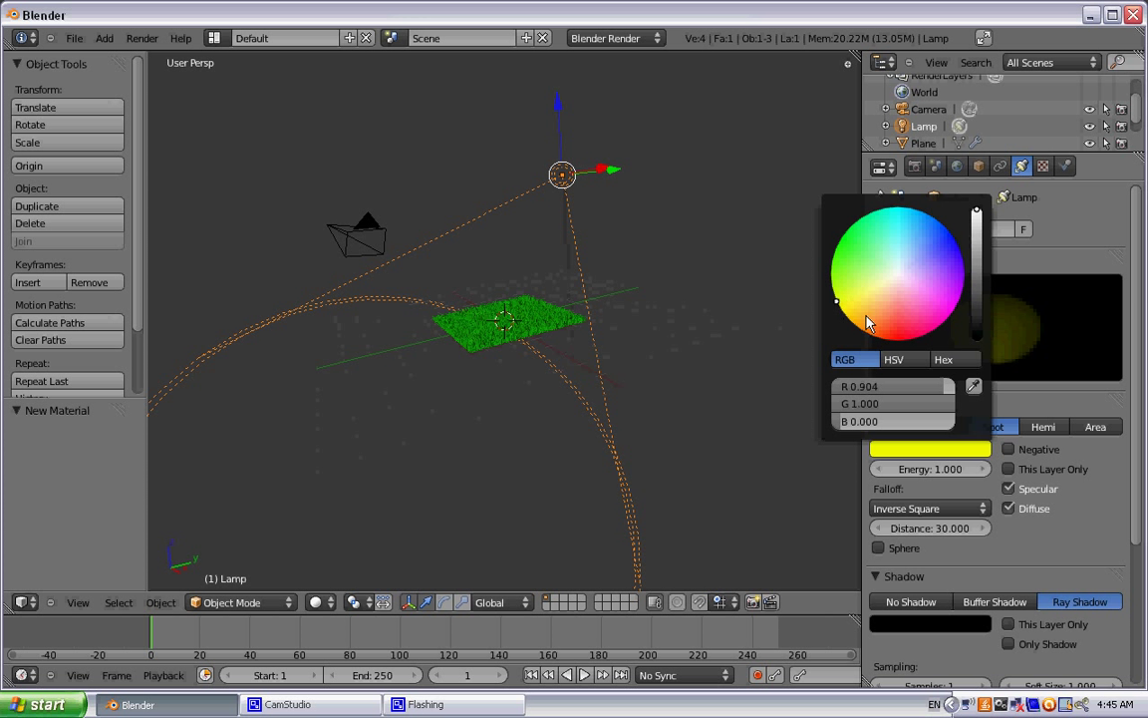
click(934, 467)
text(5)
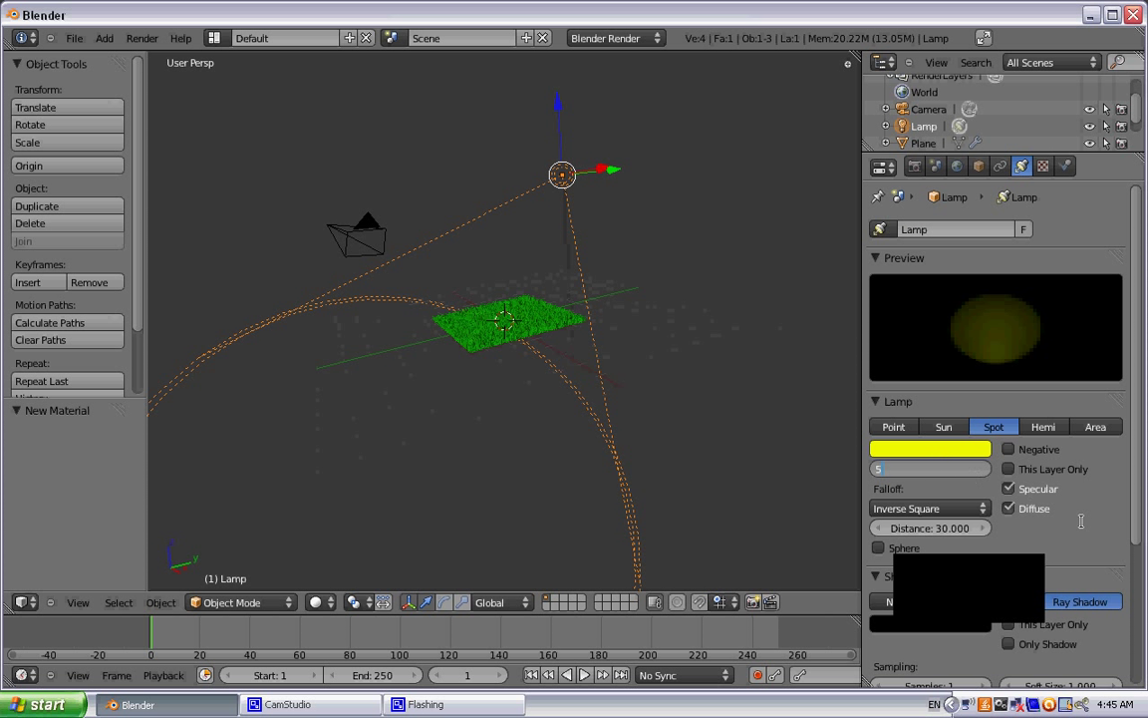
key(Return)
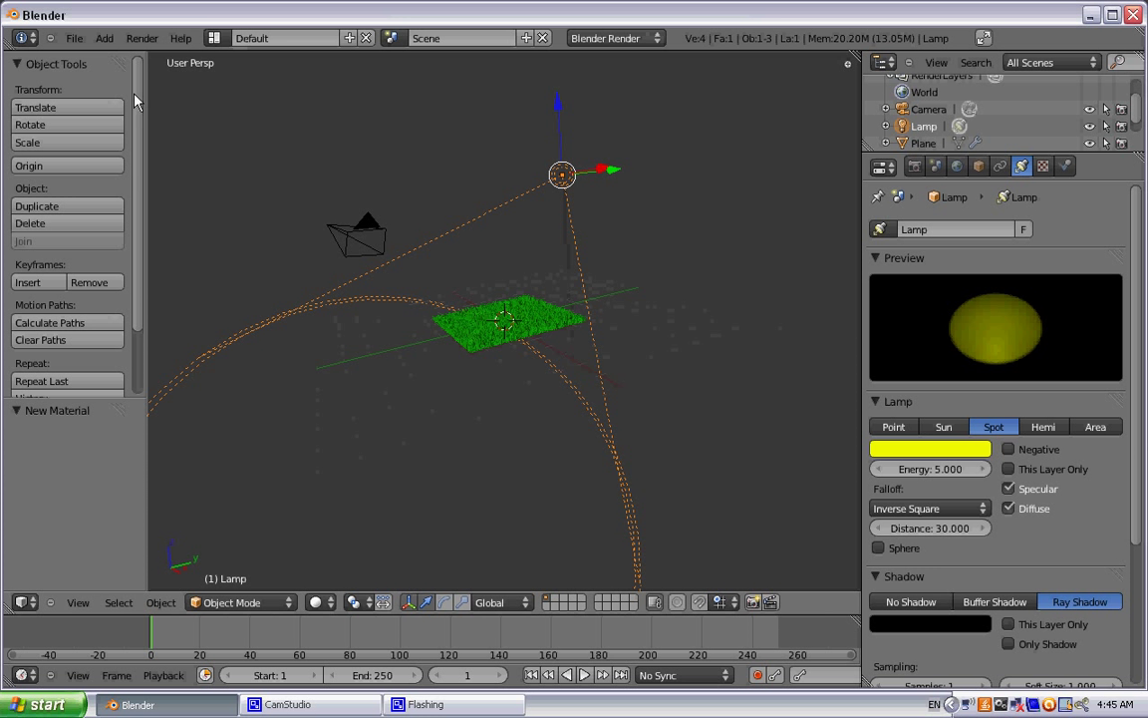
Add a second spot lamp and move it above the grass, about 4.24 units along negative Y.
click(103, 37)
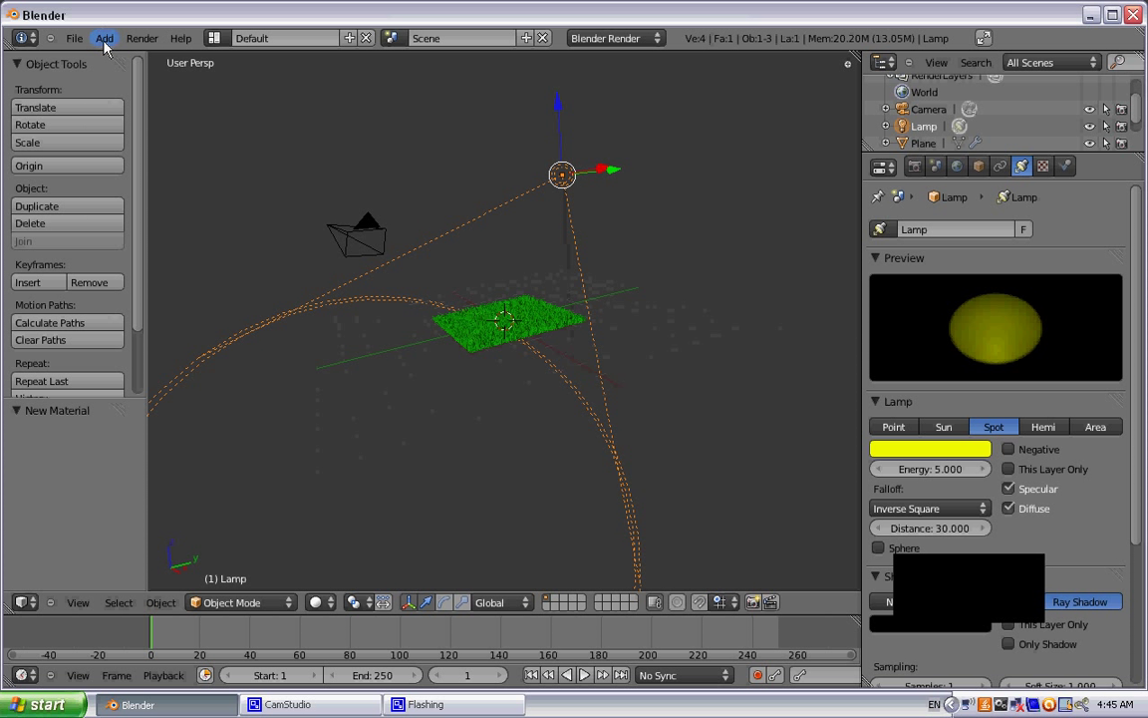
click(104, 38)
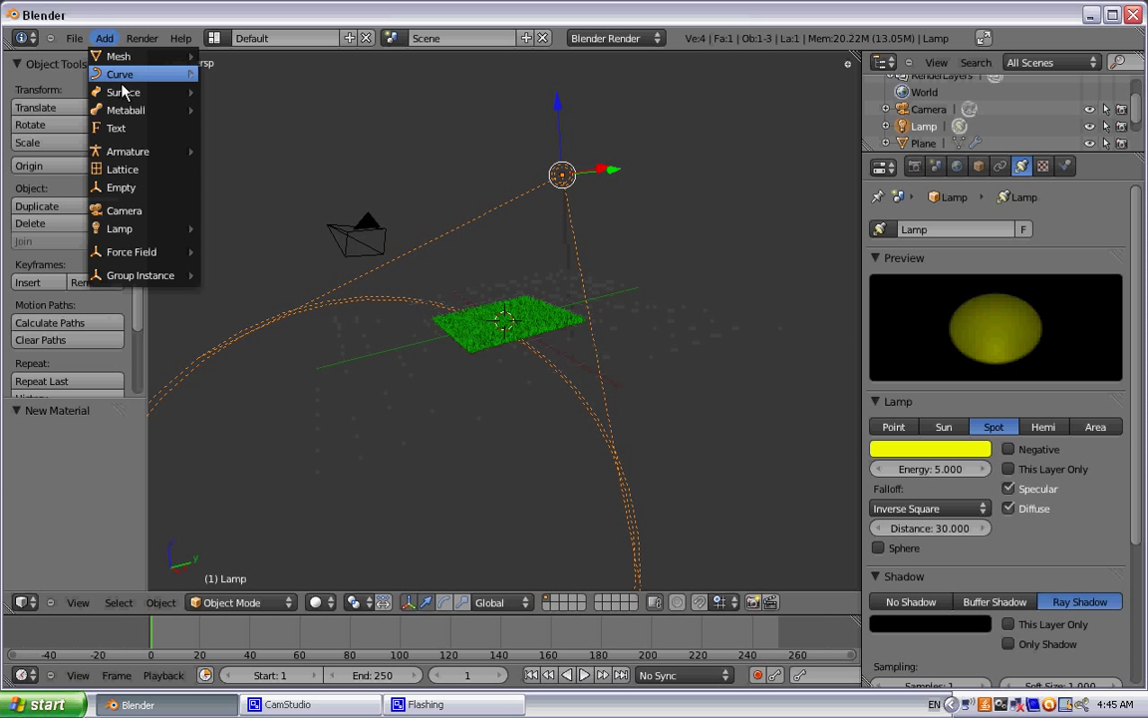
mouse_move(119, 229)
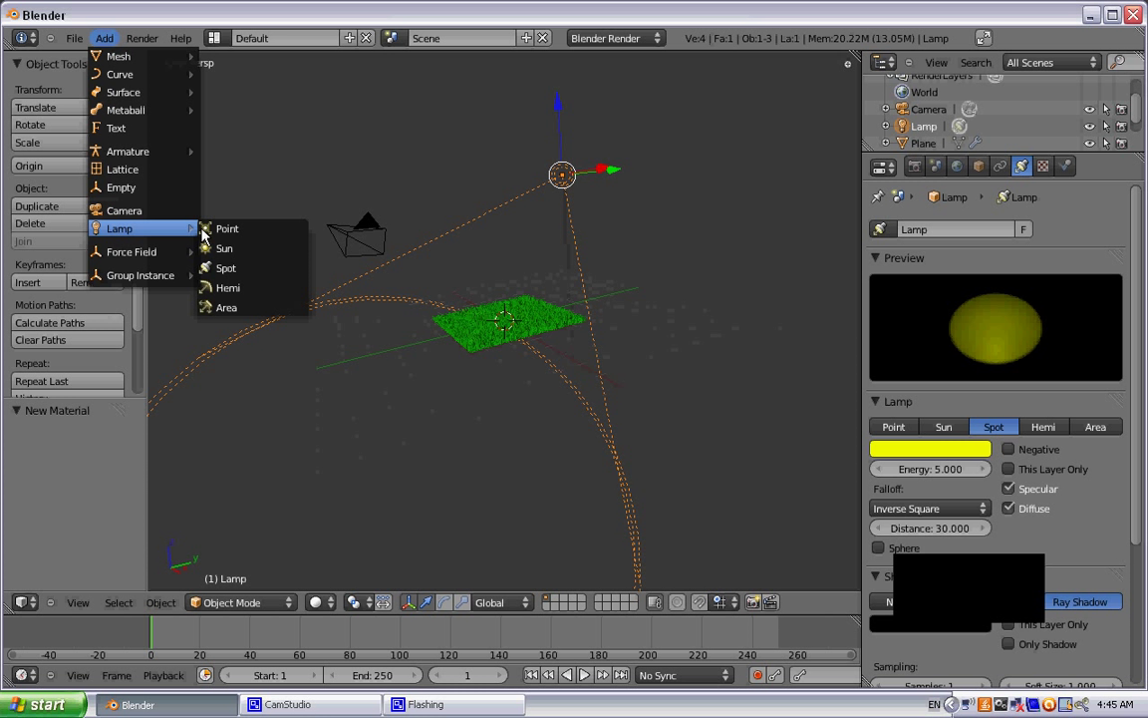
click(228, 269)
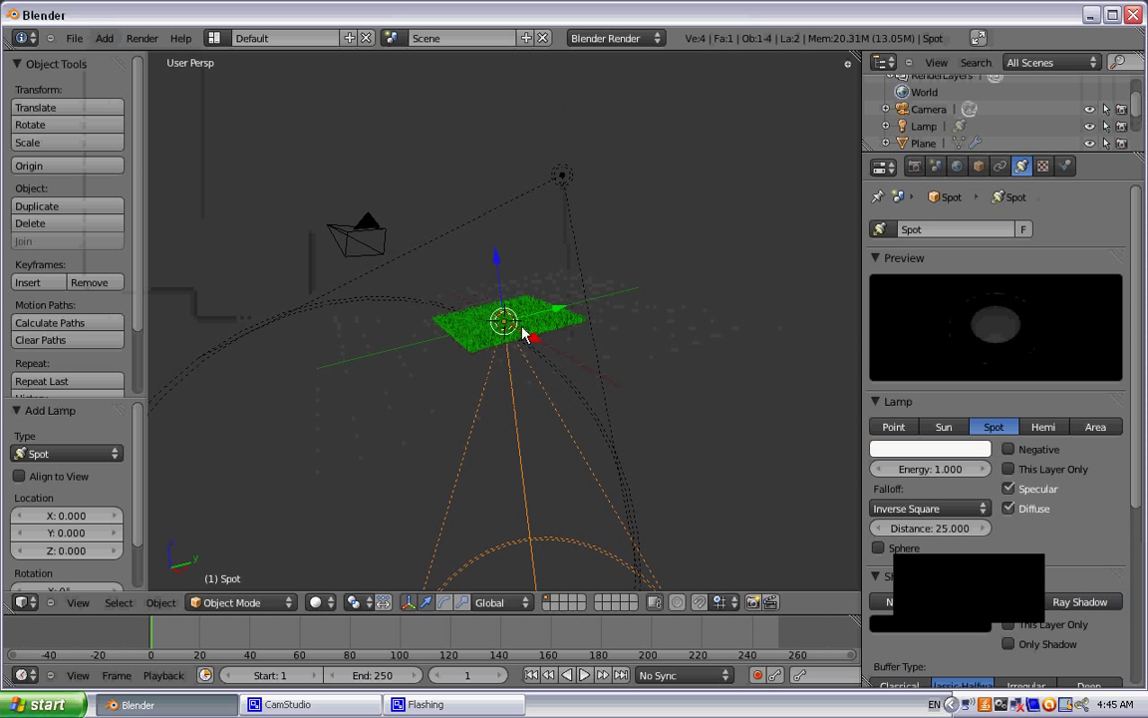
drag(499, 277, 409, 148)
Rotate the new spot lamp by about -30 degrees so that it points at the grass.
middle_drag(578, 409, 518, 433)
key(r)
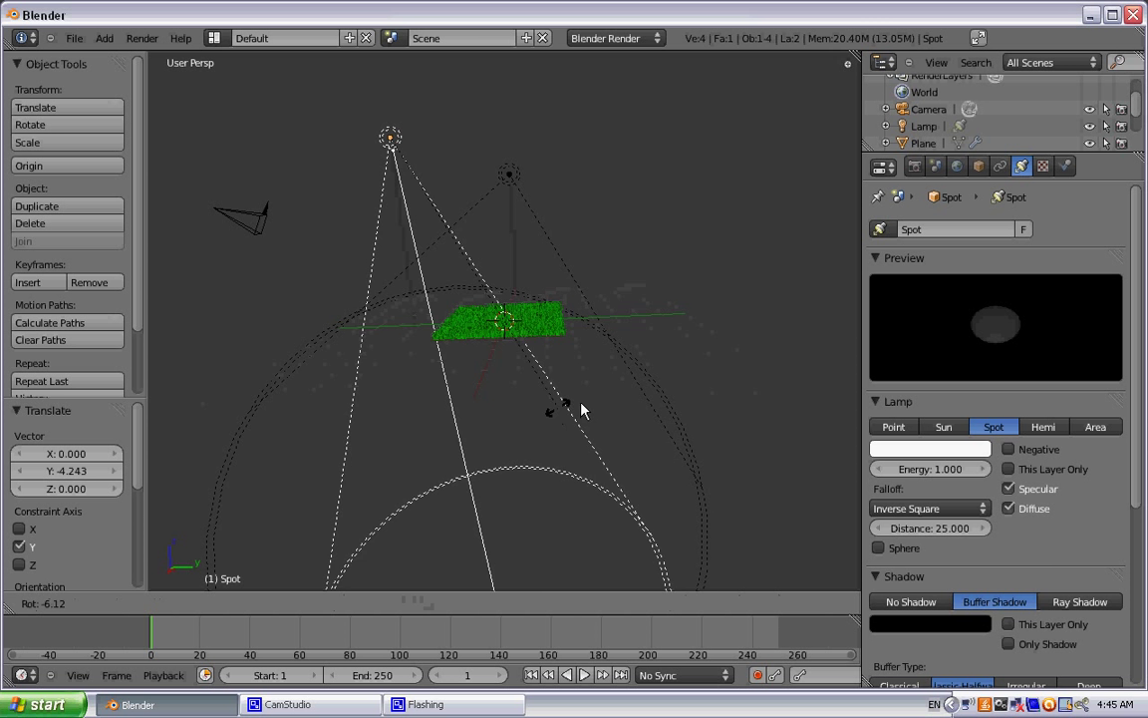
click(661, 326)
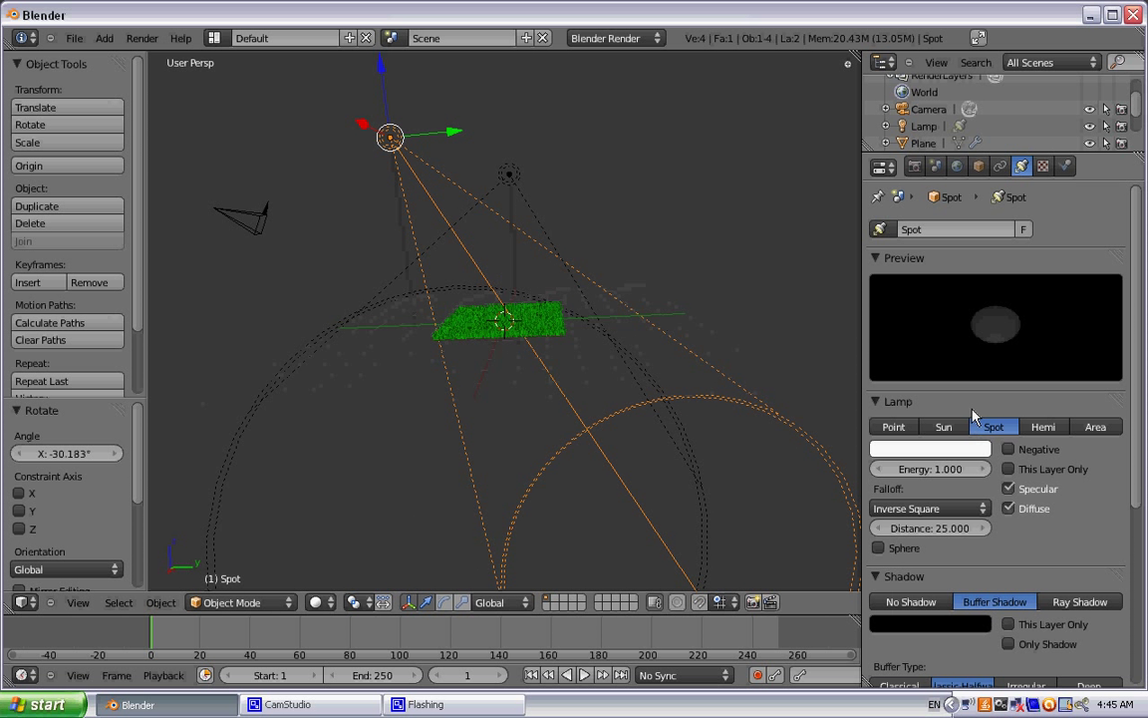
Set the new spot lamp's color to turquoise (R 0.049, G 1.000, B 0.768) and its energy to 3.
click(922, 448)
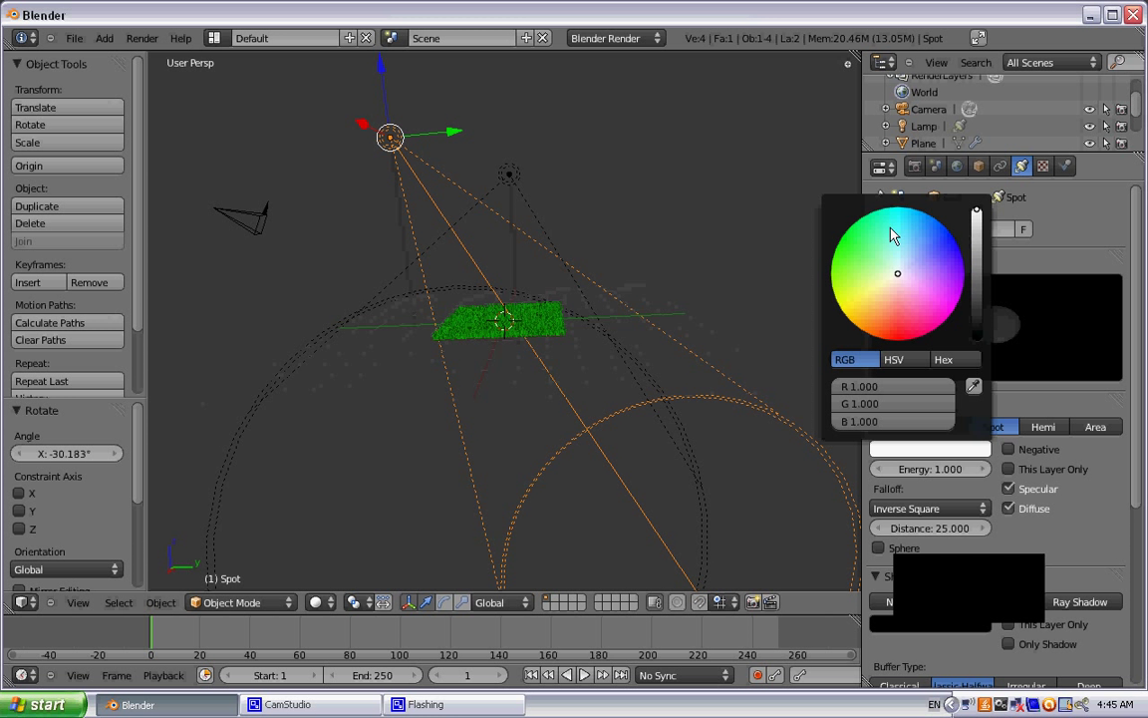
mouse_move(889, 228)
mouse_down()
mouse_move(878, 221)
mouse_move(889, 223)
mouse_up()
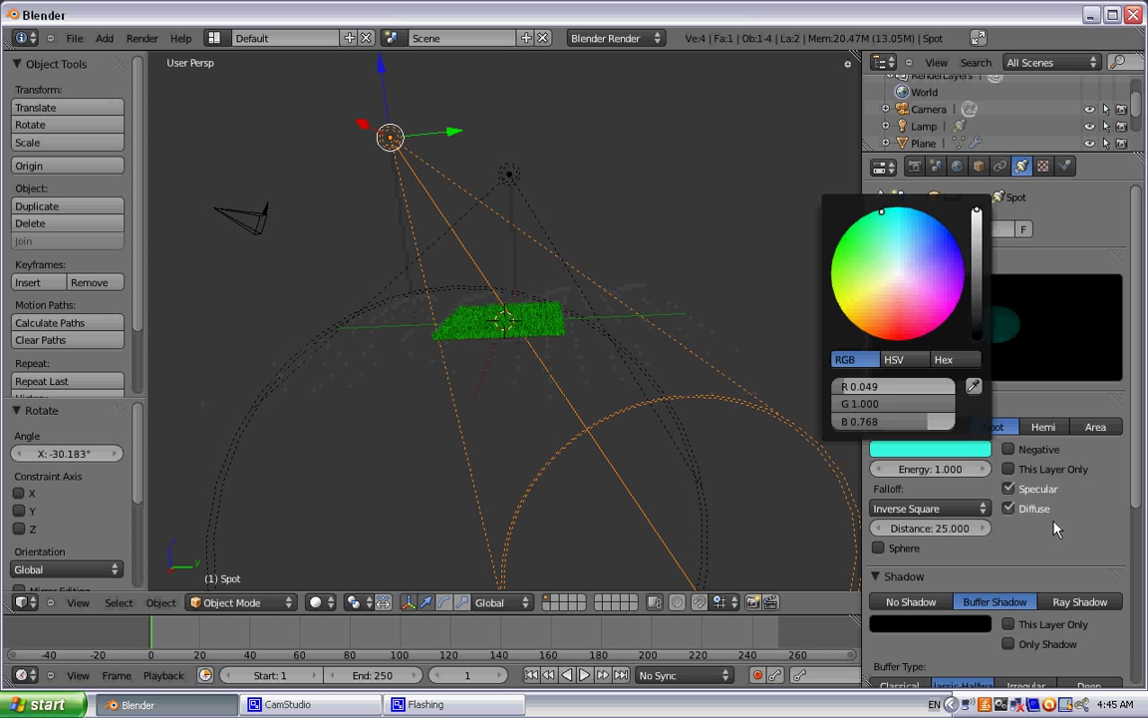
click(919, 466)
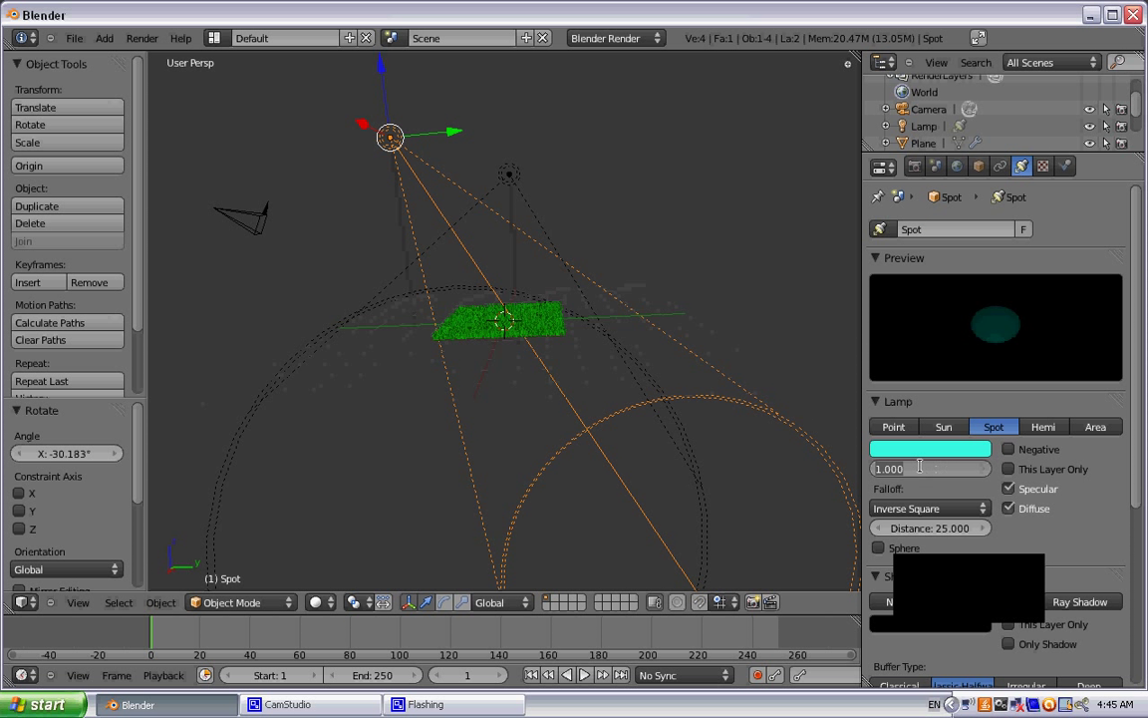
text(3)
key(Return)
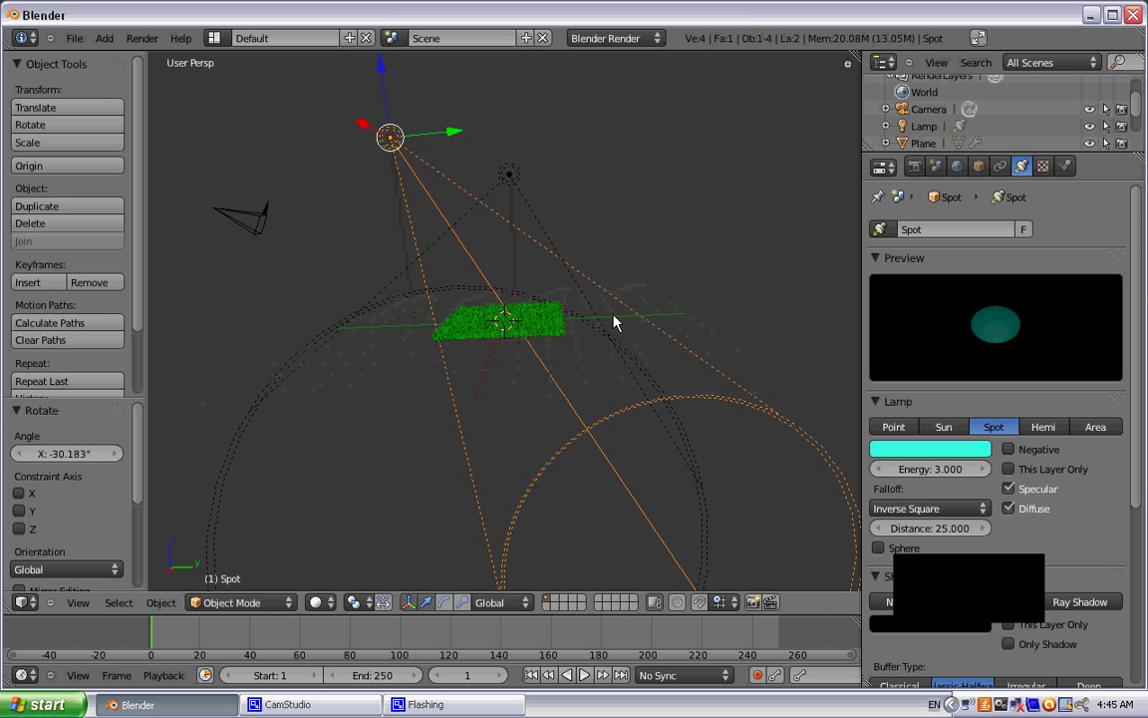
Render the scene to check the grass under both spot lamps, and return to the 3D view.
key(F12)
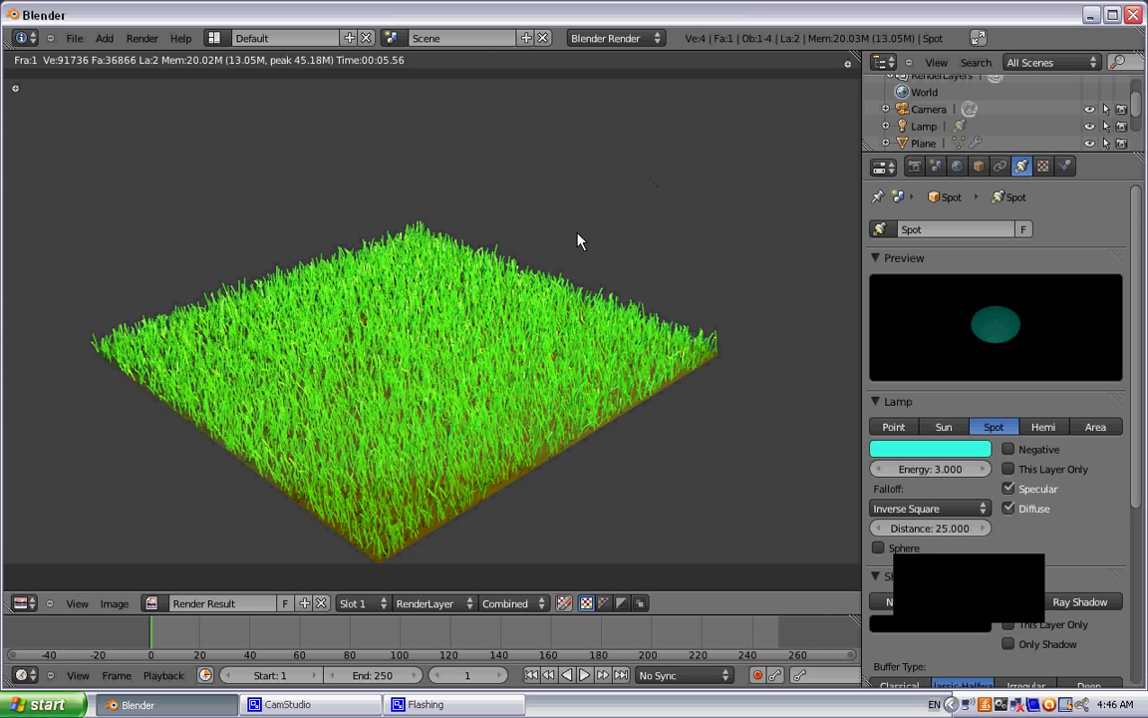
key(Escape)
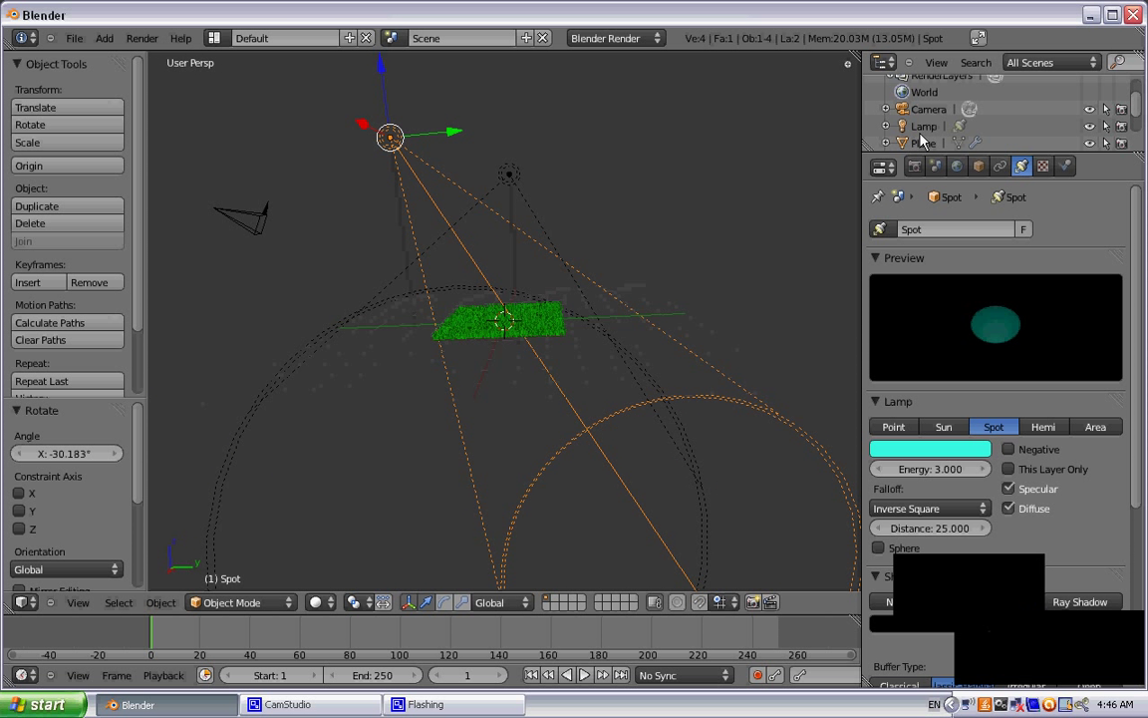
Set the energy of the yellow spot lamp to 4 and render the grass field again.
right_click(510, 173)
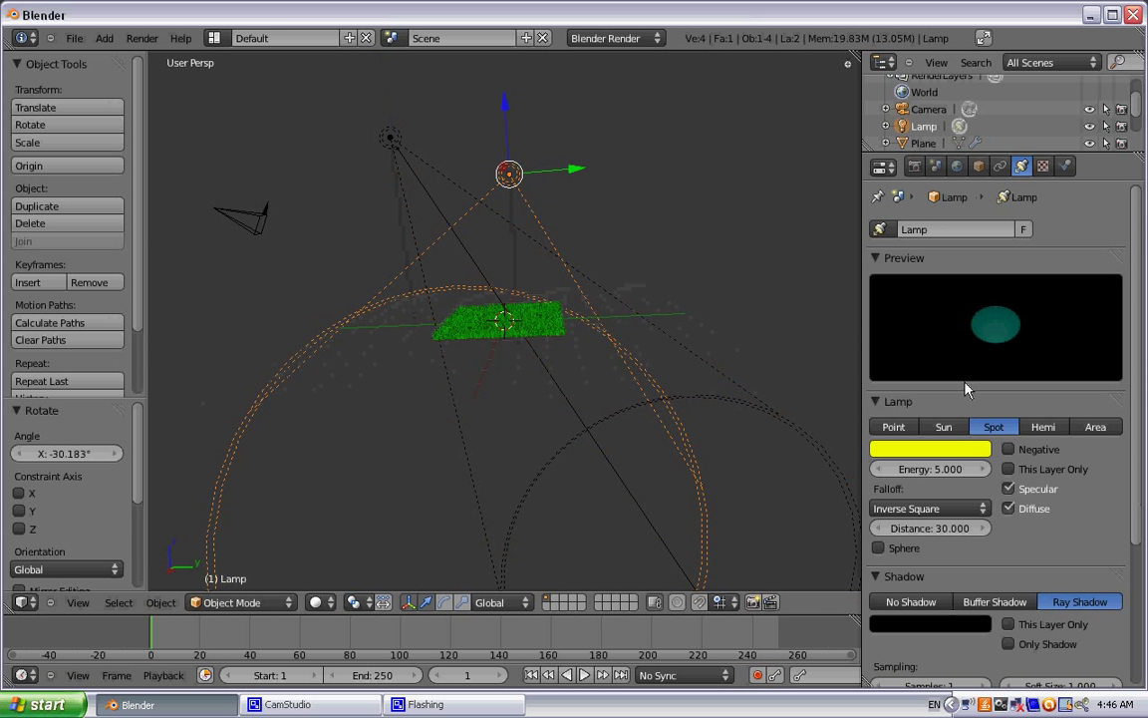
click(927, 470)
text(4)
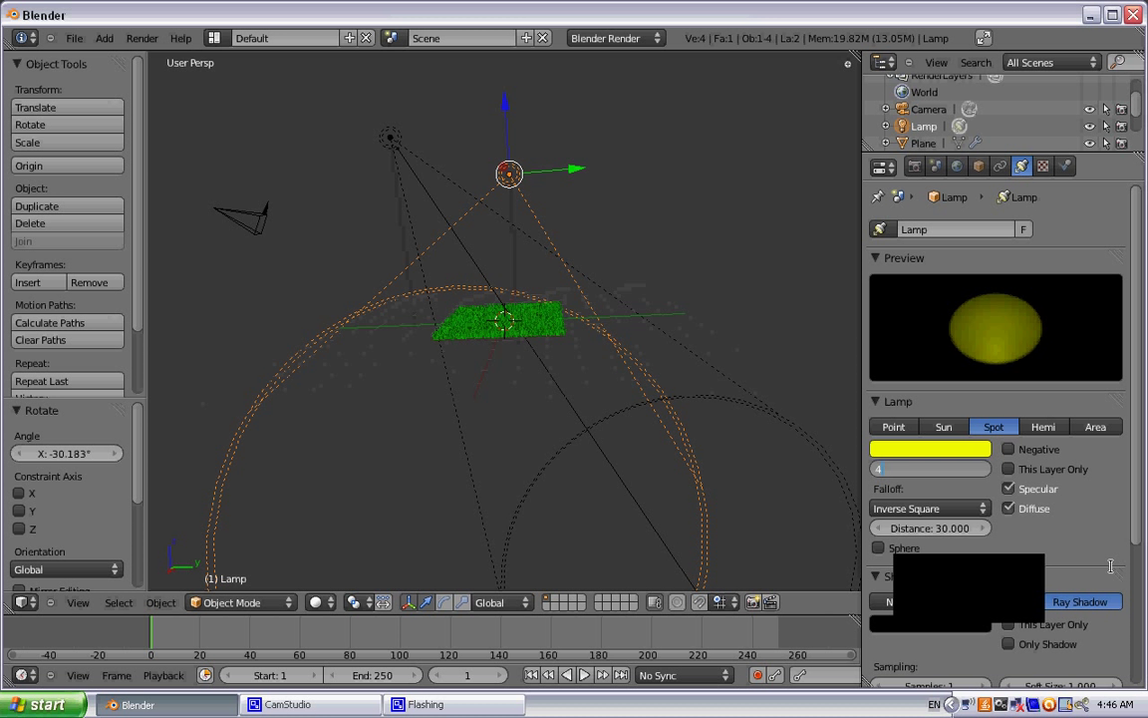
key(Return)
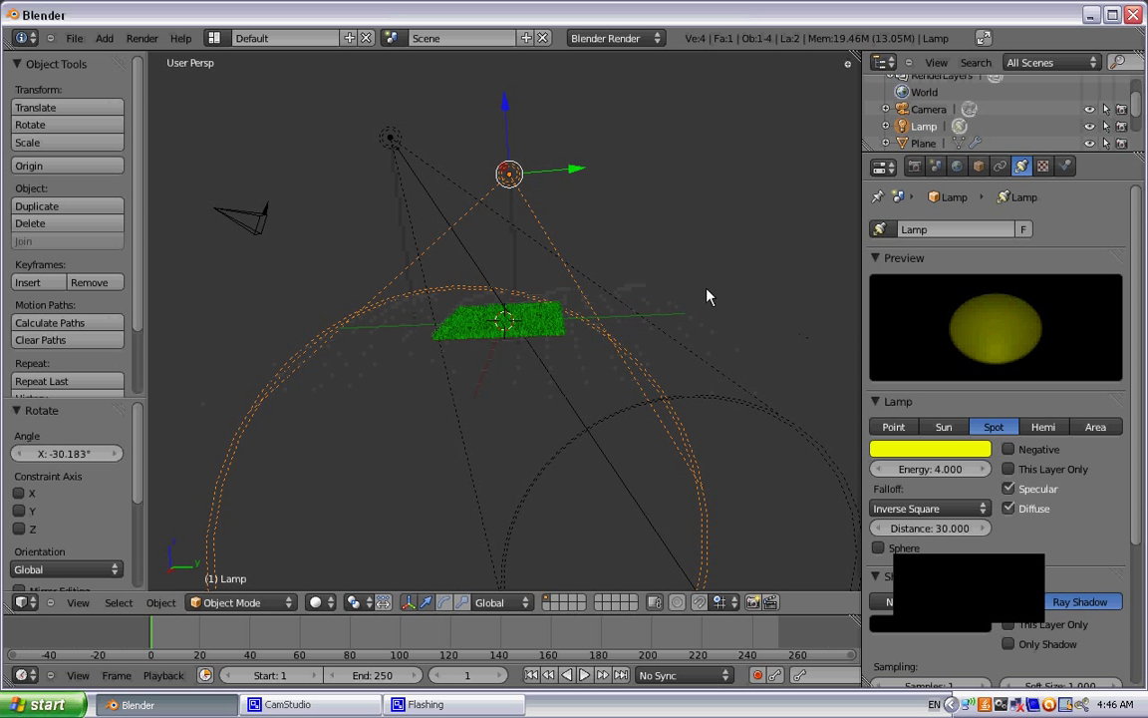
key(F12)
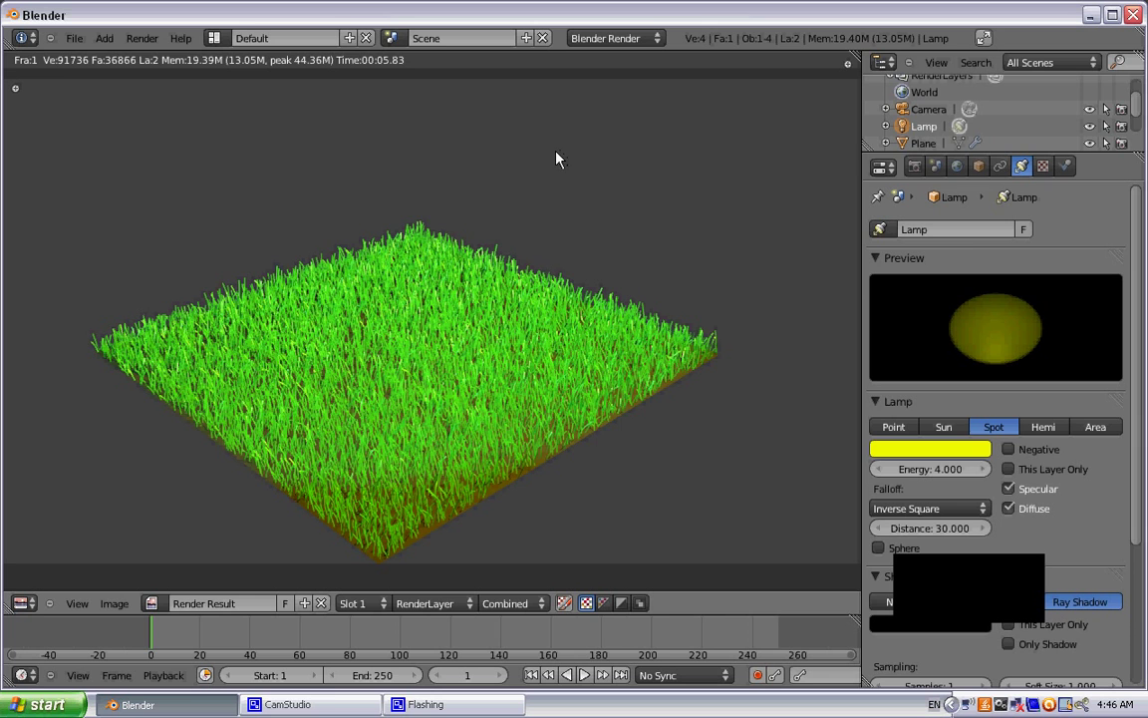
click(1090, 15)
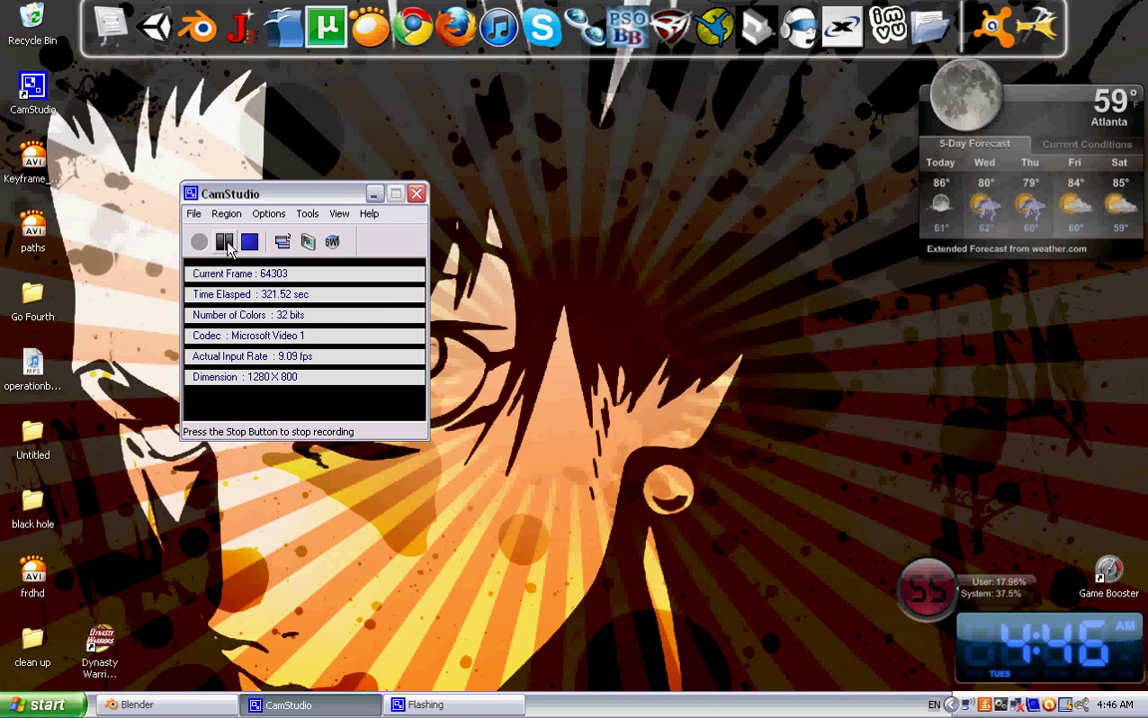